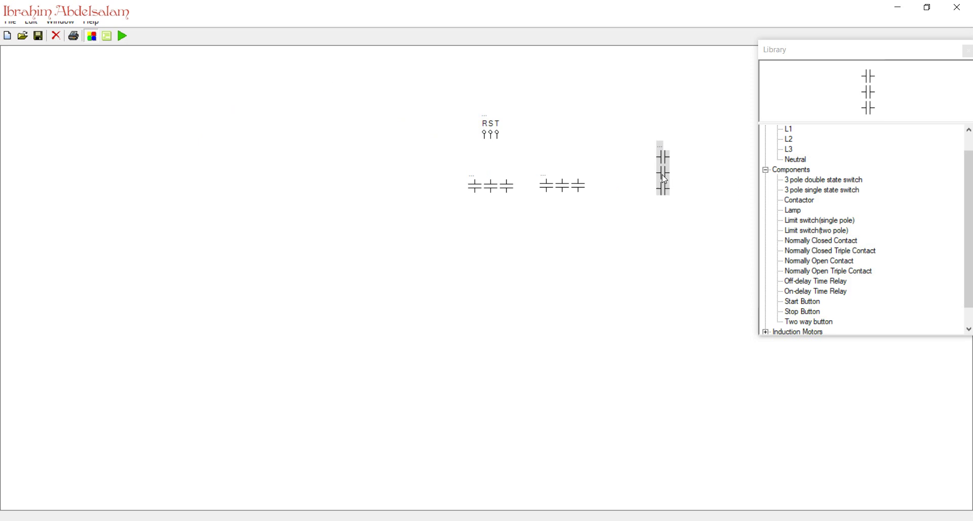
# - Rotate the third normally open triple contact to match the other two, and place a Star-Delta Connectible 3 Phase Induction Motor below the first contact
pyautogui.click(765, 181)
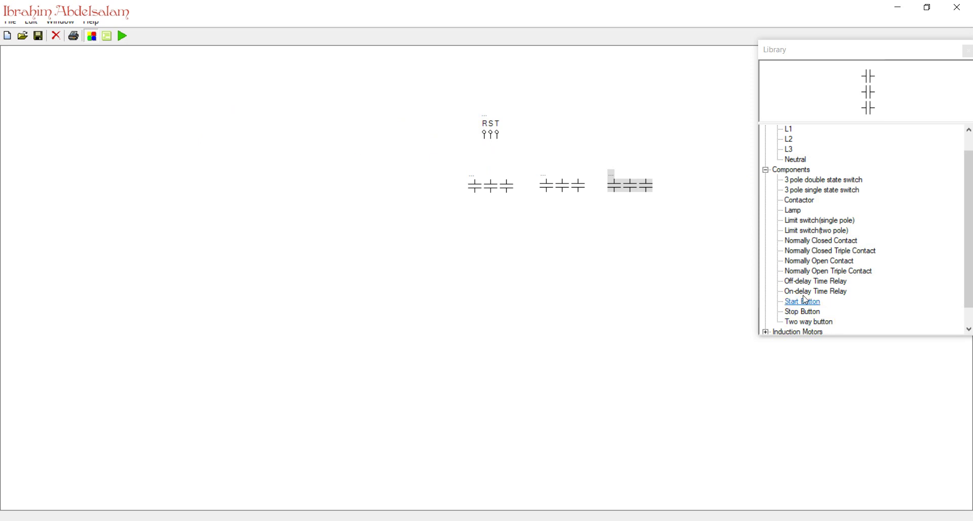
pyautogui.scroll(-1, 852, 300)
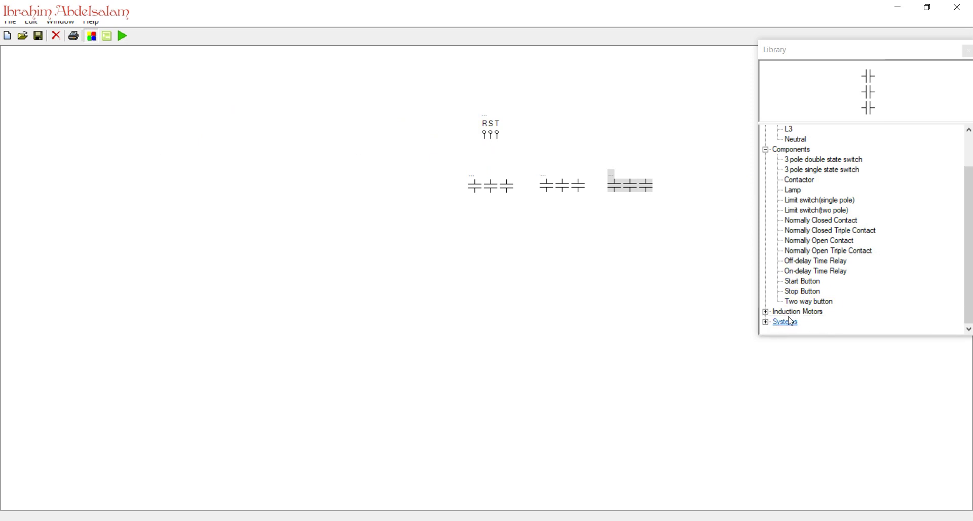
pyautogui.click(766, 312)
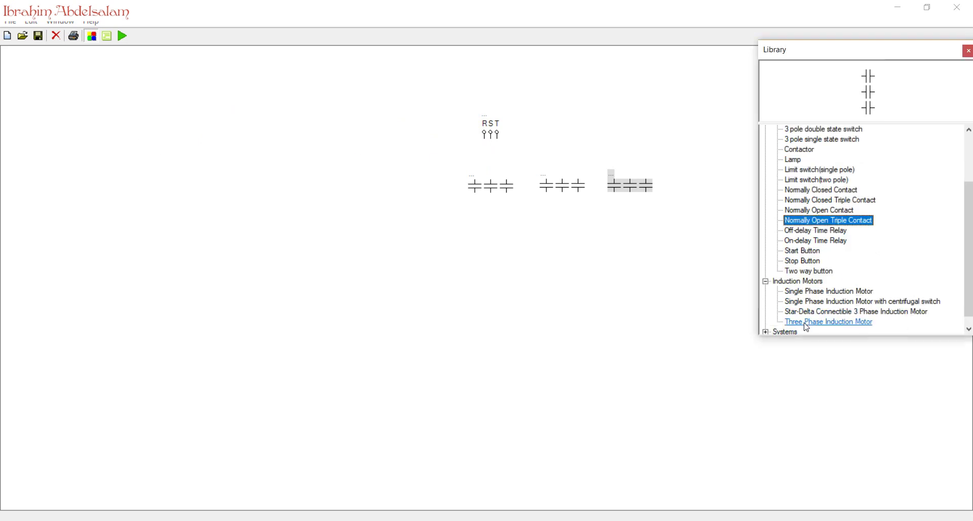
pyautogui.click(808, 322)
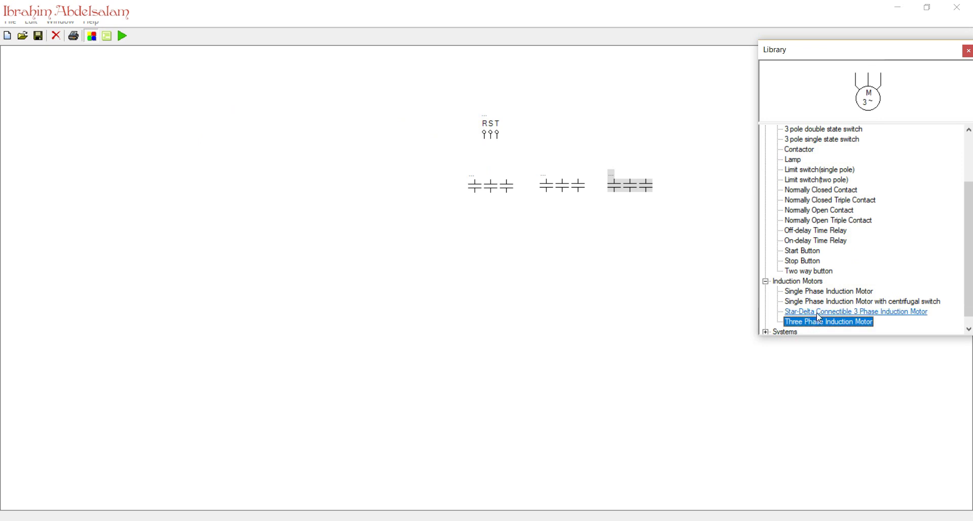
pyautogui.click(818, 312)
pyautogui.doubleClick(819, 312)
pyautogui.moveTo(50, 71); pyautogui.dragTo(515, 275)
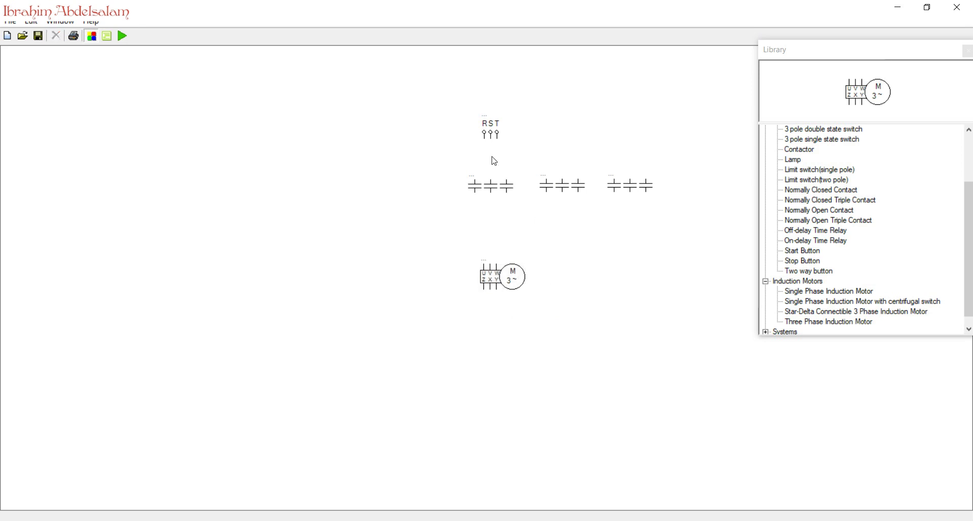
# - Wire the R, S and T supply terminals through the first triple contact to the motor's U, V and W terminals
pyautogui.moveTo(491, 139); pyautogui.dragTo(495, 184)
pyautogui.moveTo(485, 139); pyautogui.dragTo(474, 185)
pyautogui.moveTo(499, 140)
pyautogui.mouseDown()
pyautogui.moveTo(508, 185)
pyautogui.moveTo(492, 270)
pyautogui.moveTo(511, 194)
pyautogui.mouseUp()
pyautogui.moveTo(486, 268); pyautogui.dragTo(475, 192)
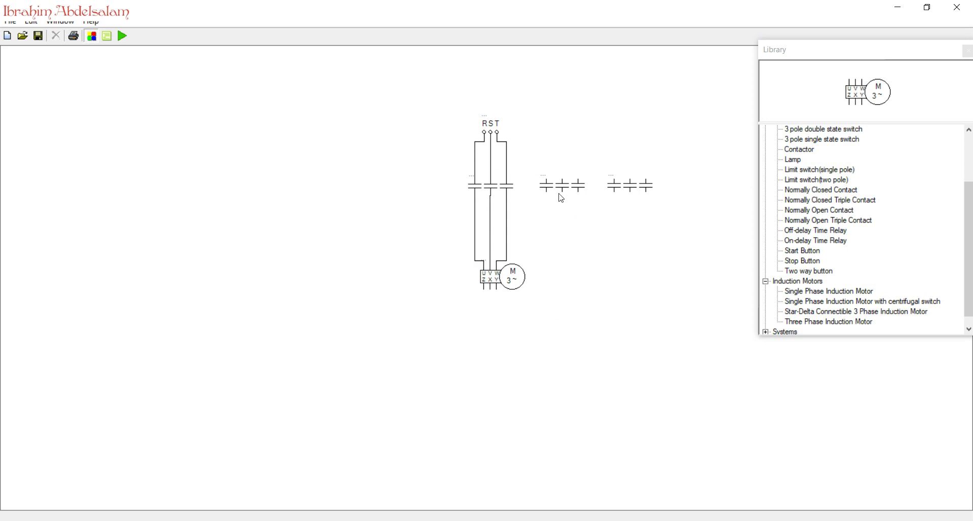
# - Wire the motor's Z, X and Y terminals to the lower terminals of the second triple contact
pyautogui.moveTo(488, 293); pyautogui.dragTo(551, 195)
pyautogui.moveTo(502, 293); pyautogui.dragTo(563, 193)
pyautogui.moveTo(524, 293); pyautogui.dragTo(559, 257)
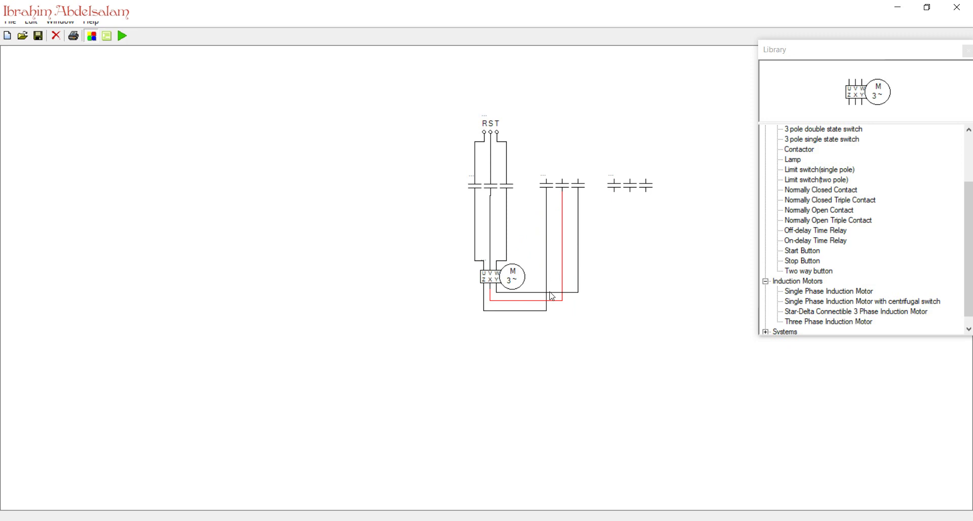
# - Connect the second triple contact's upper terminals to the R, S and T lines above the first contact
pyautogui.moveTo(548, 179); pyautogui.dragTo(510, 165)
pyautogui.moveTo(563, 180); pyautogui.dragTo(507, 173)
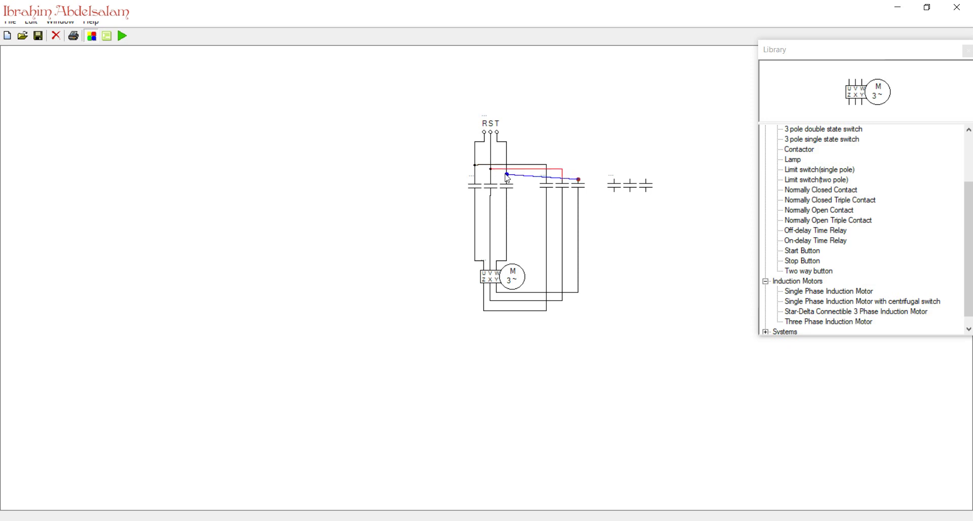
pyautogui.click(536, 174)
# - Wire the third triple contact's lower terminals to the three lines below the second contact, rerouting the wires clear of each other
pyautogui.moveTo(615, 196); pyautogui.dragTo(581, 214)
pyautogui.moveTo(640, 193); pyautogui.dragTo(561, 231)
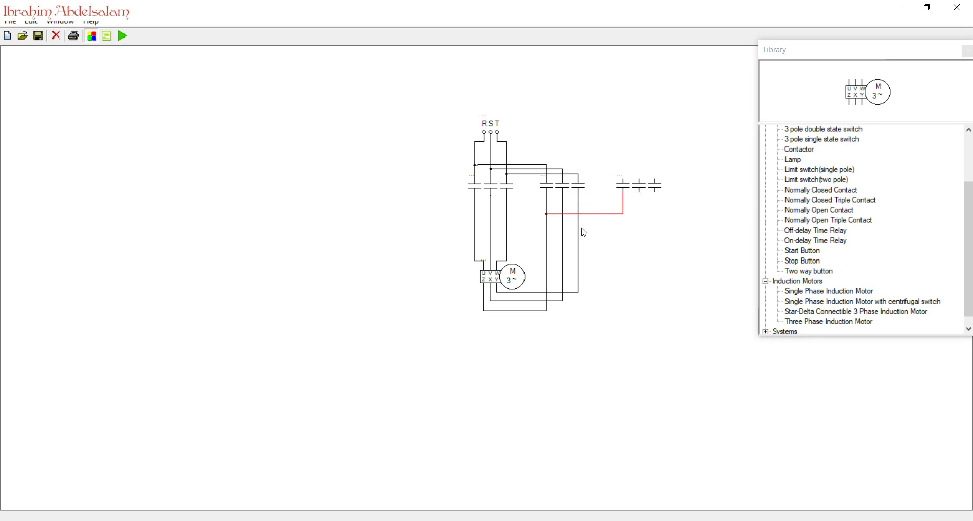
pyautogui.moveTo(640, 193); pyautogui.dragTo(563, 238)
pyautogui.moveTo(582, 201); pyautogui.dragTo(610, 243)
pyautogui.moveTo(655, 194)
pyautogui.mouseDown()
pyautogui.moveTo(631, 258)
pyautogui.moveTo(580, 259)
pyautogui.mouseUp()
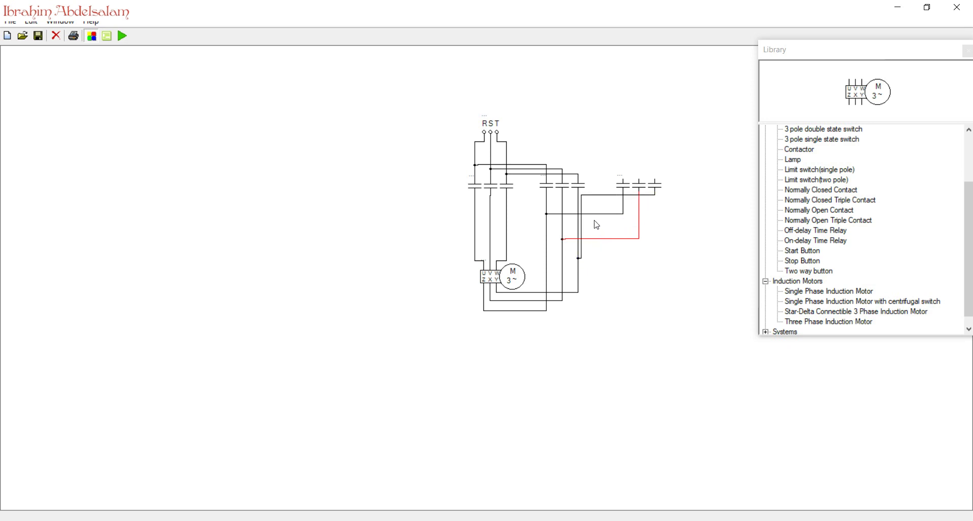
pyautogui.click(584, 198)
pyautogui.moveTo(588, 202); pyautogui.dragTo(628, 258)
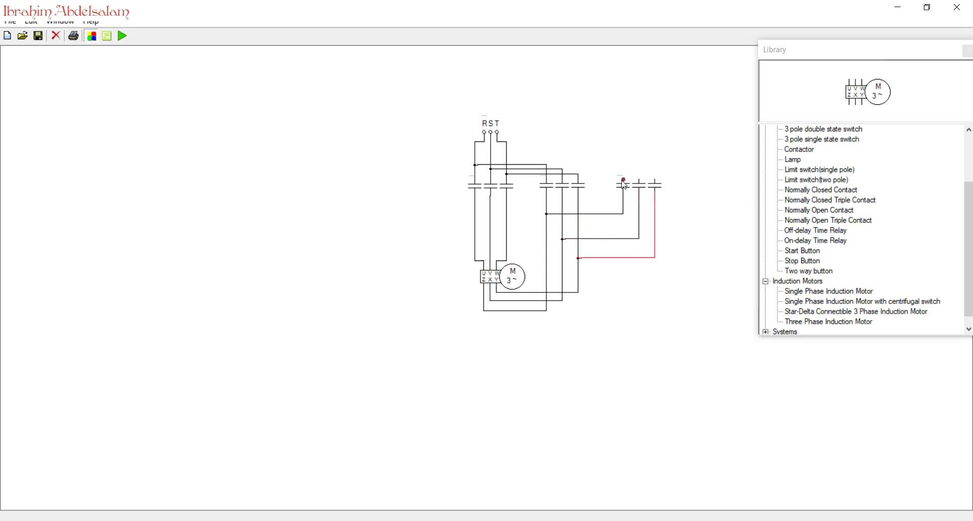
# - Join the third triple contact's three upper terminals together to form the star point
pyautogui.moveTo(624, 180)
pyautogui.mouseDown()
pyautogui.moveTo(636, 169)
pyautogui.moveTo(658, 178)
pyautogui.moveTo(640, 180)
pyautogui.moveTo(647, 165)
pyautogui.moveTo(633, 163)
pyautogui.moveTo(641, 172)
pyautogui.mouseUp()
pyautogui.moveTo(640, 164); pyautogui.dragTo(638, 165)
pyautogui.click(649, 165)
pyautogui.click(694, 160)
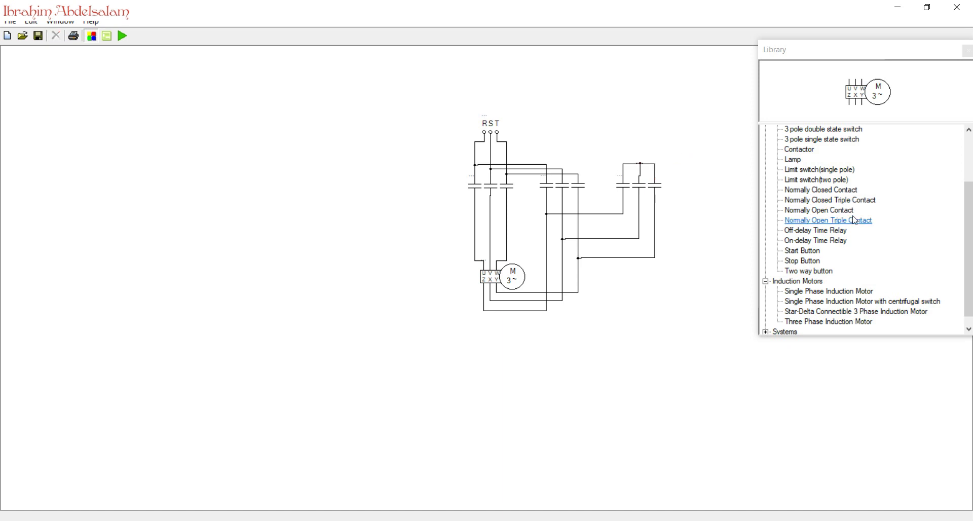
# - Add an L3 supply and place it in the upper part of the control circuit area
pyautogui.scroll(3, 846, 197)
pyautogui.click(796, 150)
pyautogui.doubleClick(790, 150)
pyautogui.moveTo(19, 77); pyautogui.dragTo(138, 88)
# - Add a Neutral supply, place it well below the T supply, and rotate it so its terminal faces upward
pyautogui.doubleClick(796, 180)
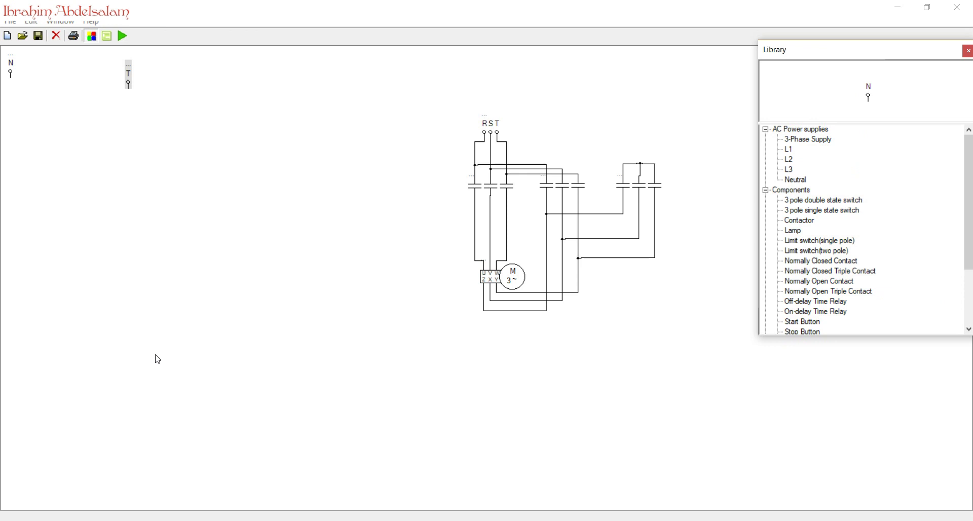
pyautogui.moveTo(5, 77); pyautogui.dragTo(109, 298)
pyautogui.rightClick(108, 307)
pyautogui.click(209, 315)
pyautogui.click(208, 315)
pyautogui.rightClick(116, 302)
pyautogui.moveTo(152, 308)
pyautogui.click(223, 311)
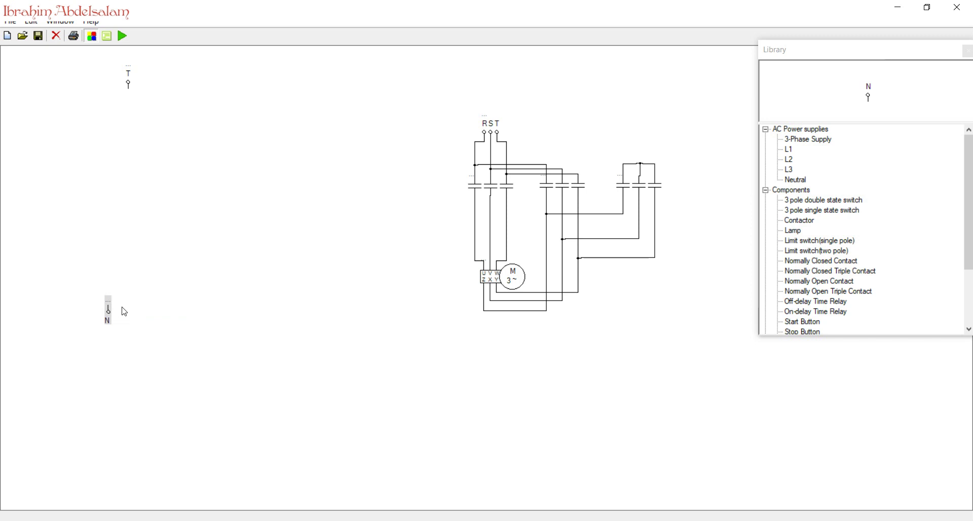
# - Add three contactors, an on-delay time relay and three lamps to the drawing
pyautogui.click(805, 224)
pyautogui.doubleClick(806, 224)
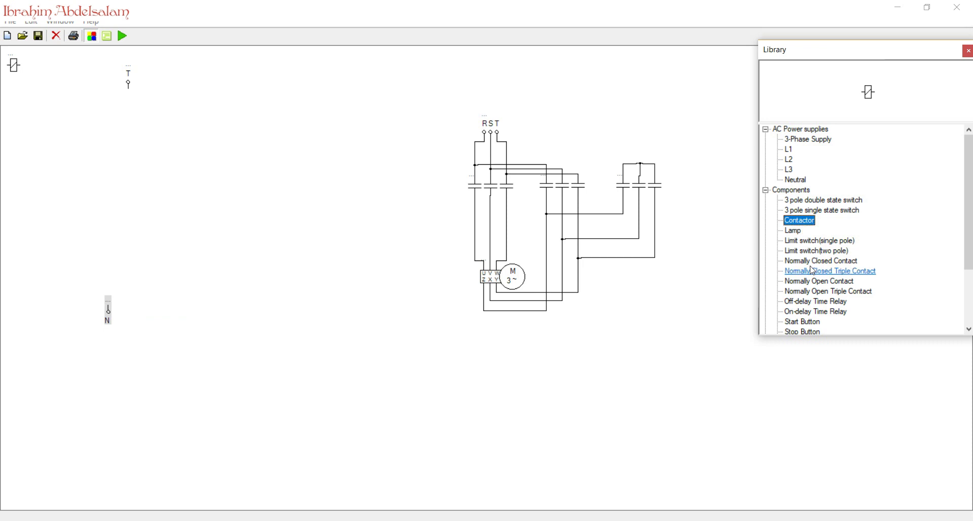
pyautogui.click(810, 314)
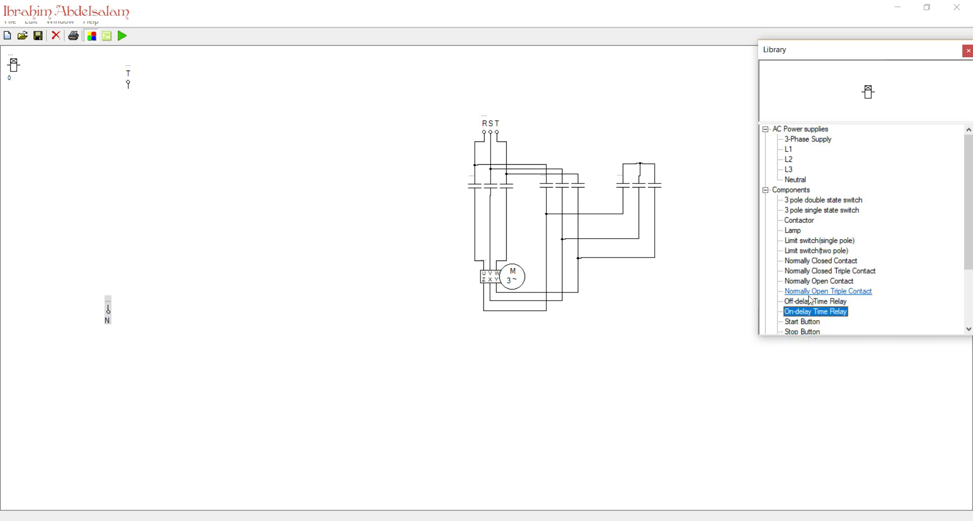
pyautogui.click(796, 235)
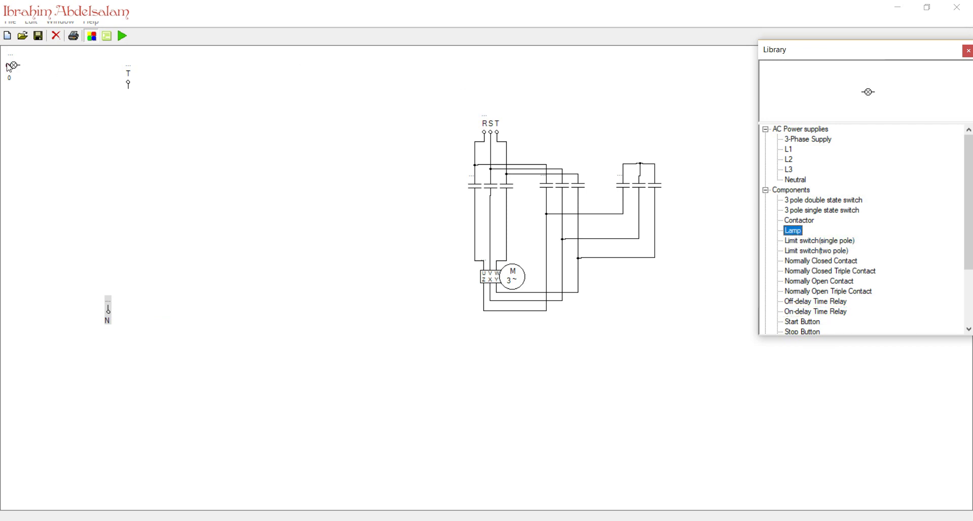
# - Place two lamps side by side between the Neutral supply and the motor, and rotate both to vertical terminals
pyautogui.moveTo(15, 73); pyautogui.dragTo(295, 280)
pyautogui.rightClick(240, 245)
pyautogui.moveTo(268, 252)
pyautogui.click(349, 252)
pyautogui.moveTo(13, 65); pyautogui.dragTo(269, 288)
pyautogui.rightClick(225, 278)
pyautogui.moveTo(260, 278)
pyautogui.click(326, 283)
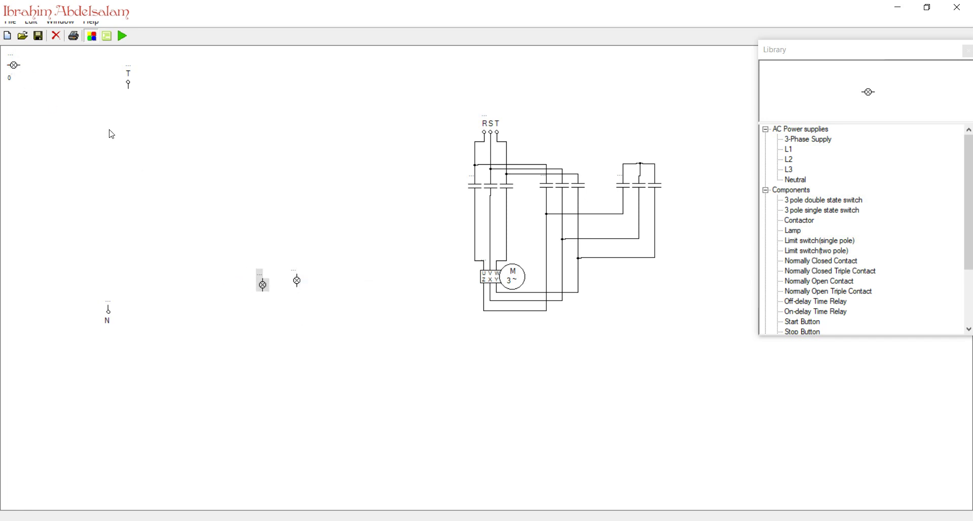
# - Place the third lamp and the on-delay time relay in the lamp row, rotating both to vertical terminals
pyautogui.moveTo(15, 71); pyautogui.dragTo(222, 283)
pyautogui.rightClick(187, 271)
pyautogui.moveTo(223, 281)
pyautogui.click(287, 282)
pyautogui.moveTo(13, 66); pyautogui.dragTo(182, 282)
pyautogui.rightClick(181, 282)
pyautogui.moveTo(210, 294)
pyautogui.click(277, 291)
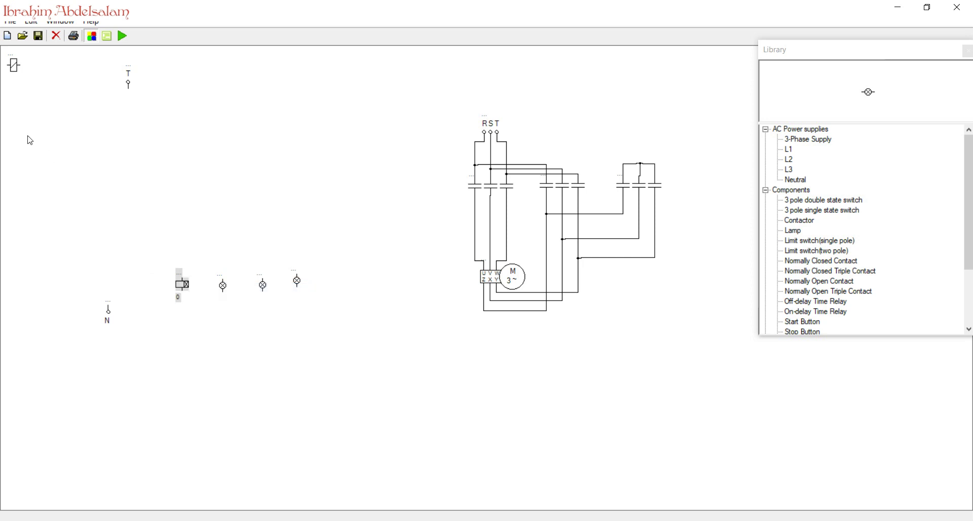
# - Place a contactor beside the time relay, rotated to vertical terminals and lined up with the row
pyautogui.moveTo(13, 66); pyautogui.dragTo(118, 274)
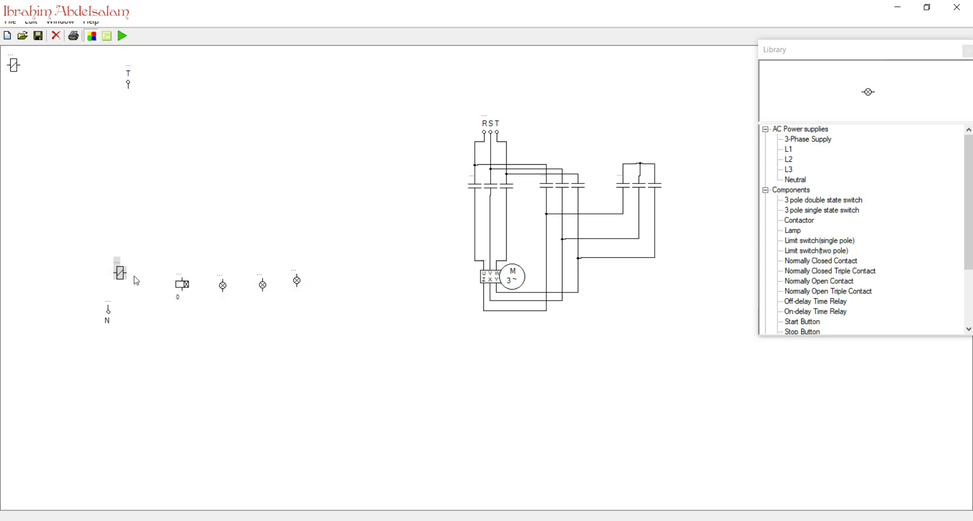
pyautogui.rightClick(120, 271)
pyautogui.moveTo(152, 277)
pyautogui.click(221, 279)
pyautogui.moveTo(112, 274); pyautogui.dragTo(133, 286)
# - Place the two remaining contactors at the start of the row with vertical terminals, and align the time relay with them
pyautogui.moveTo(15, 68); pyautogui.dragTo(92, 273)
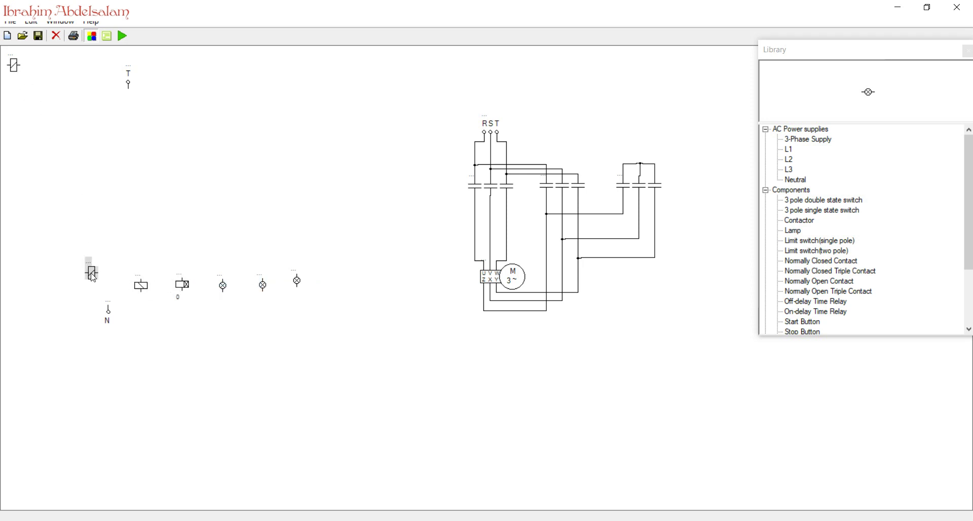
pyautogui.rightClick(91, 275)
pyautogui.moveTo(131, 282)
pyautogui.click(186, 282)
pyautogui.moveTo(14, 67); pyautogui.dragTo(186, 293)
pyautogui.rightClick(41, 250)
pyautogui.moveTo(107, 257)
pyautogui.click(145, 258)
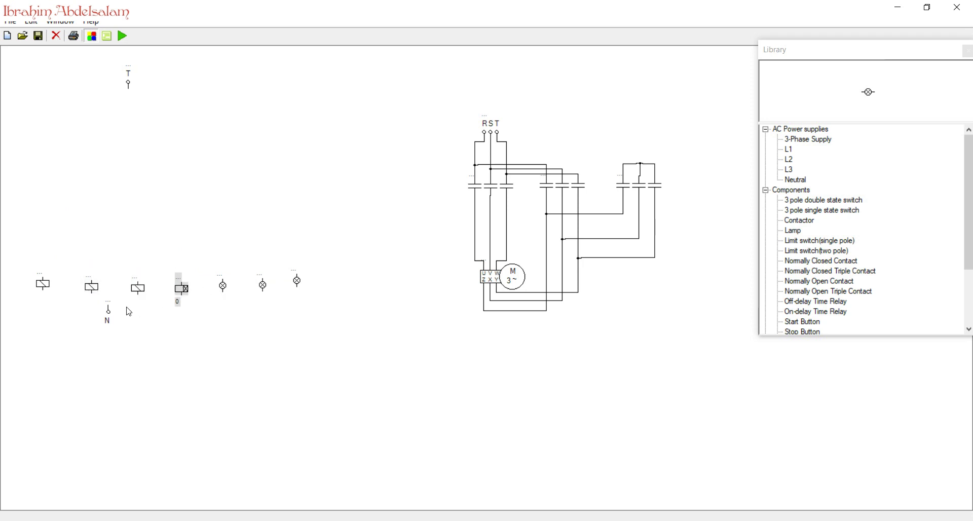
# - Move the Neutral supply under the second contactor and wire the lower terminals of the contactors, time relay and lamps to it
pyautogui.moveTo(109, 307); pyautogui.dragTo(98, 301)
pyautogui.click(43, 293)
pyautogui.moveTo(182, 296); pyautogui.dragTo(133, 305)
pyautogui.moveTo(223, 293); pyautogui.dragTo(168, 298)
pyautogui.moveTo(263, 293); pyautogui.dragTo(204, 294)
pyautogui.click(295, 292)
pyautogui.moveTo(297, 288); pyautogui.dragTo(241, 293)
# - Lower the Neutral supply and reroute its connecting wires into a common line beneath the component row
pyautogui.moveTo(74, 292); pyautogui.dragTo(98, 321)
pyautogui.moveTo(80, 302); pyautogui.dragTo(80, 305)
pyautogui.moveTo(144, 303); pyautogui.dragTo(254, 308)
pyautogui.click(234, 303)
pyautogui.click(244, 299)
pyautogui.click(245, 301)
pyautogui.click(246, 294)
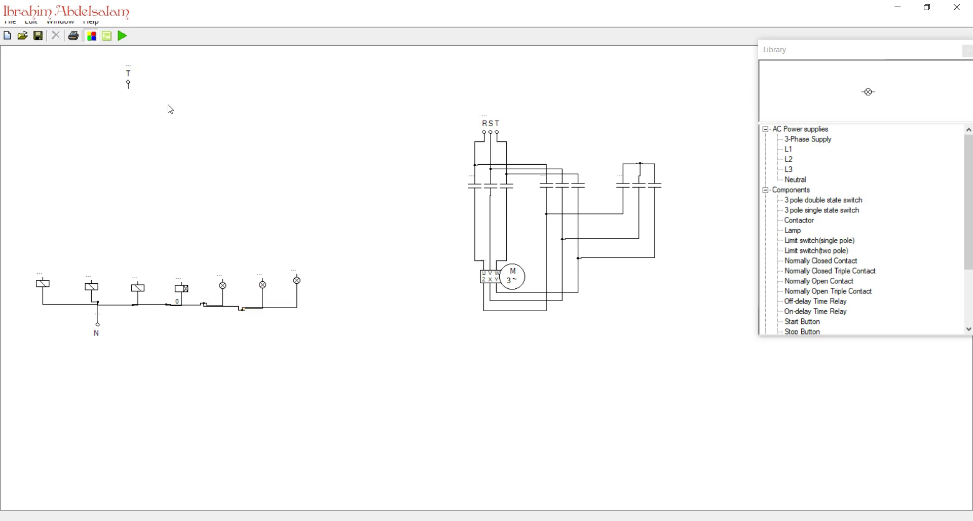
# - Shift the T supply slightly and add a start button, a stop button and a normally open contact to the drawing
pyautogui.moveTo(127, 83); pyautogui.dragTo(133, 81)
pyautogui.click(273, 127)
pyautogui.click(809, 324)
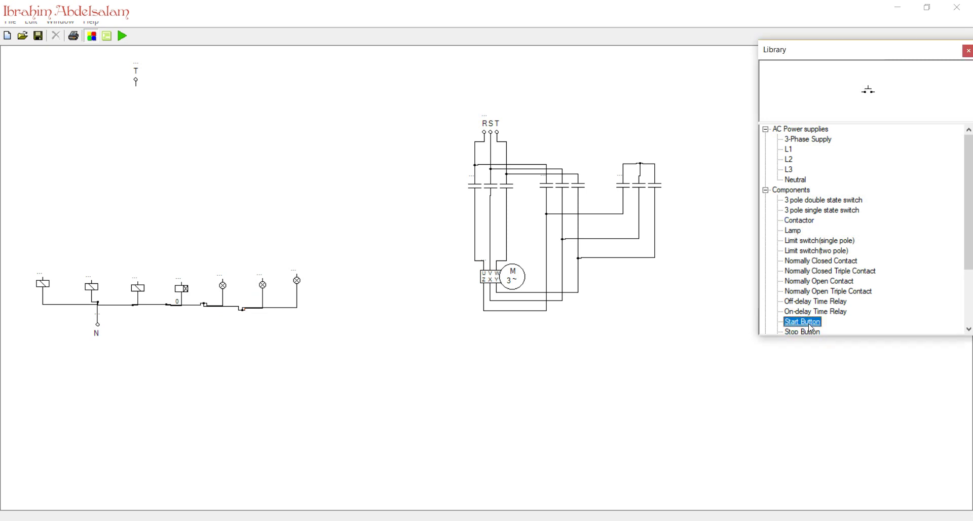
pyautogui.click(806, 332)
pyautogui.click(810, 226)
pyautogui.click(813, 251)
pyautogui.click(812, 273)
pyautogui.click(812, 281)
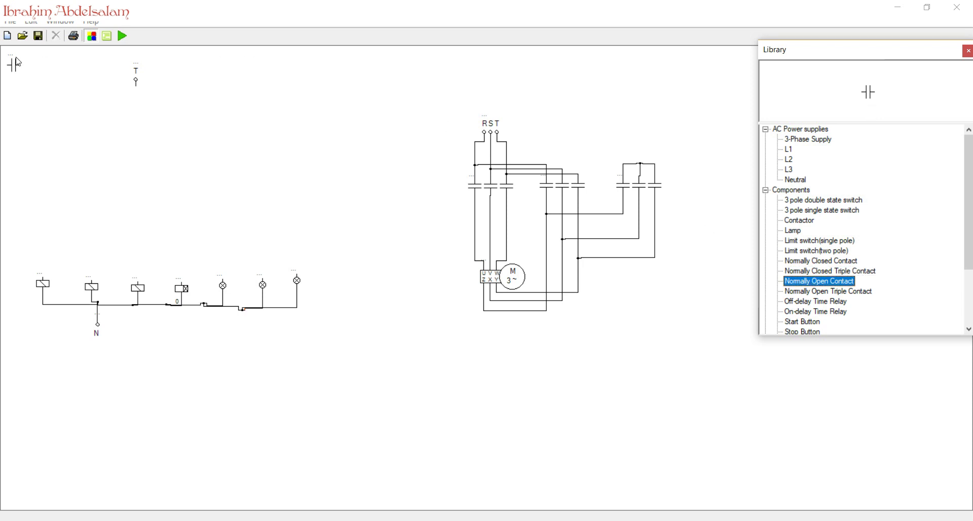
# - Place the normally open contact below and beside the T supply with vertical terminals, and delete the surplus contactor
pyautogui.click(104, 125)
pyautogui.rightClick(105, 125)
pyautogui.moveTo(162, 127)
pyautogui.click(202, 126)
pyautogui.click(17, 70)
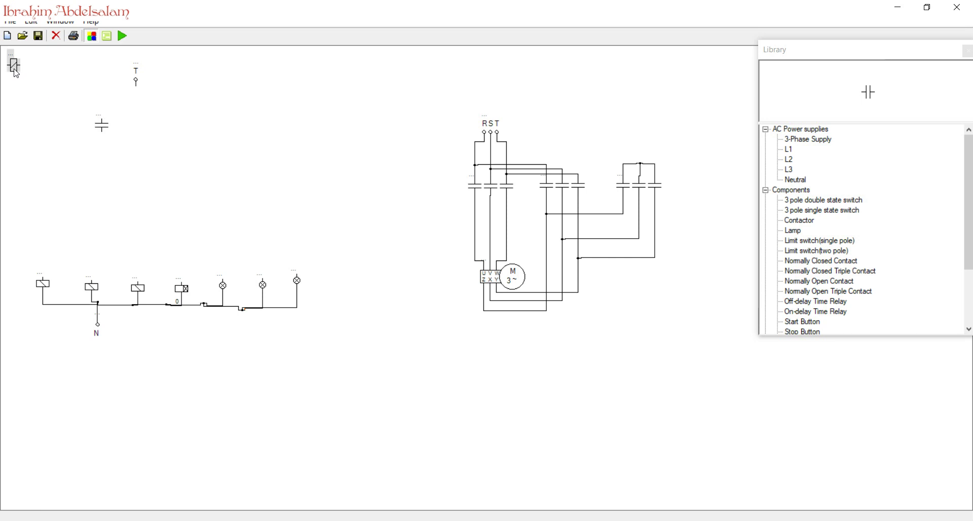
pyautogui.moveTo(16, 73); pyautogui.dragTo(32, 132)
pyautogui.press('Delete')
# - Rotate the start and stop buttons to vertical and connect them in series below the T supply, start button first
pyautogui.moveTo(17, 68); pyautogui.dragTo(149, 154)
pyautogui.rightClick(156, 170)
pyautogui.moveTo(196, 174)
pyautogui.click(262, 179)
pyautogui.moveTo(102, 130); pyautogui.dragTo(104, 116)
pyautogui.moveTo(7, 61); pyautogui.dragTo(139, 152)
pyautogui.rightClick(180, 109)
pyautogui.moveTo(236, 118)
pyautogui.click(282, 117)
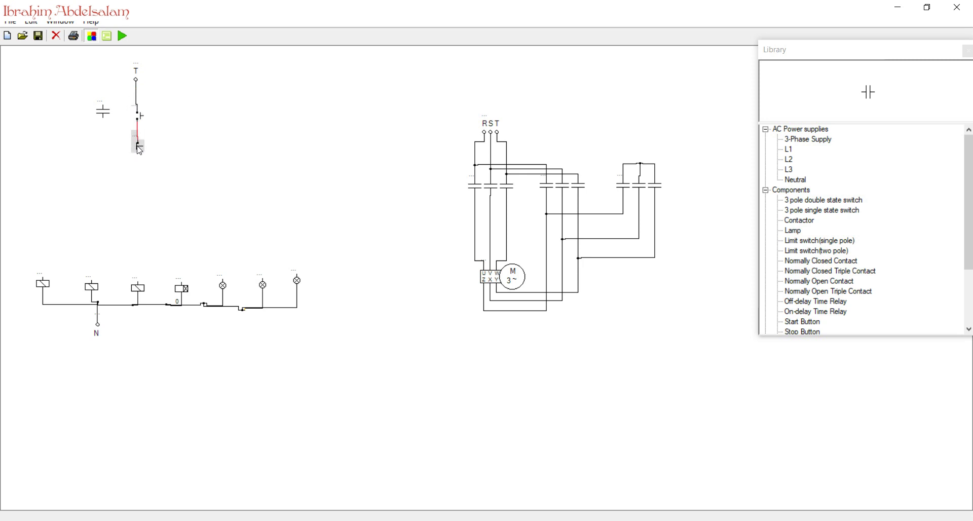
# - Wire the normally open contact in parallel with the start button and tidy the route of its wires
pyautogui.moveTo(108, 121); pyautogui.dragTo(136, 91)
pyautogui.click(109, 103)
pyautogui.moveTo(133, 126); pyautogui.dragTo(138, 128)
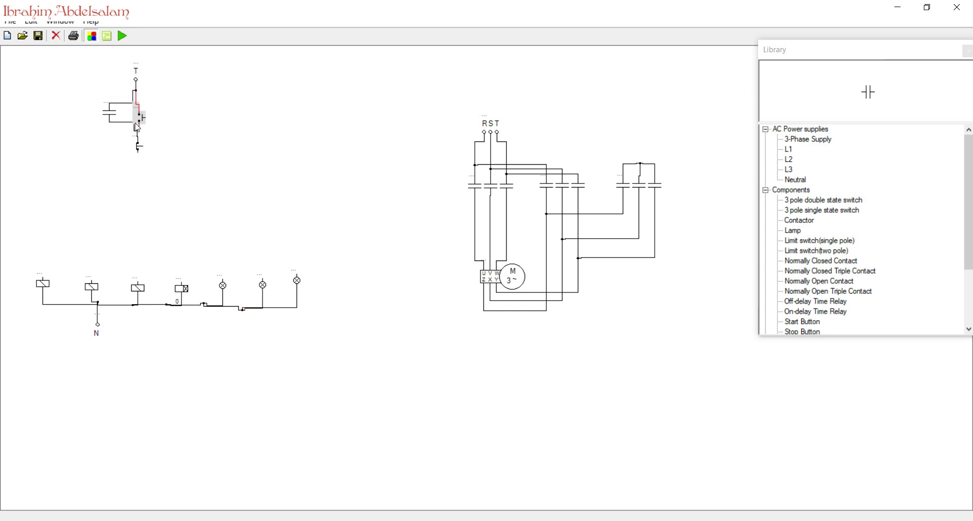
pyautogui.click(131, 124)
pyautogui.click(132, 124)
pyautogui.moveTo(134, 126); pyautogui.dragTo(117, 90)
# - Label the two push buttons START and STOP
pyautogui.doubleClick(136, 107)
pyautogui.write('Start')
pyautogui.click(106, 105)
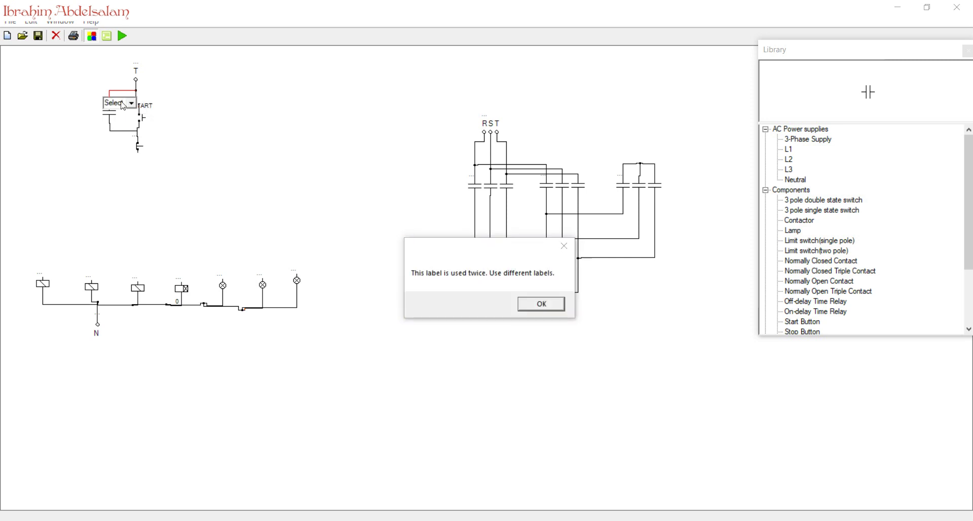
pyautogui.click(527, 304)
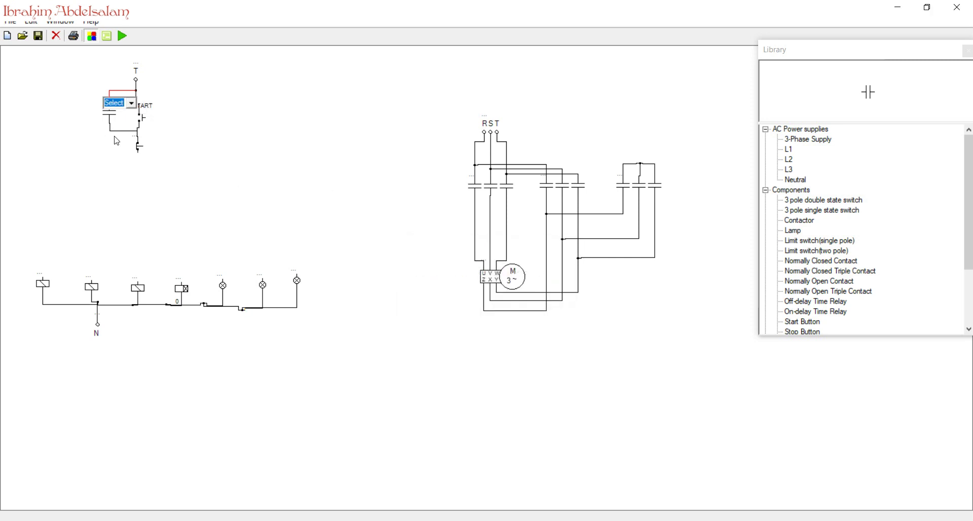
pyautogui.doubleClick(133, 136)
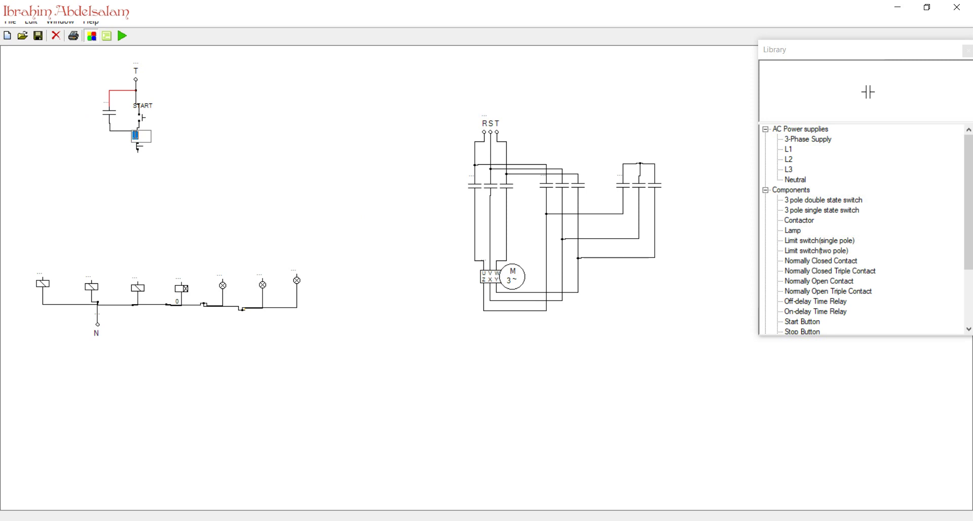
pyautogui.click(178, 204)
# - Label the three contactors K1, K2 and K3, and the time relay T1
pyautogui.doubleClick(42, 275)
pyautogui.write('K1')
pyautogui.doubleClick(89, 277)
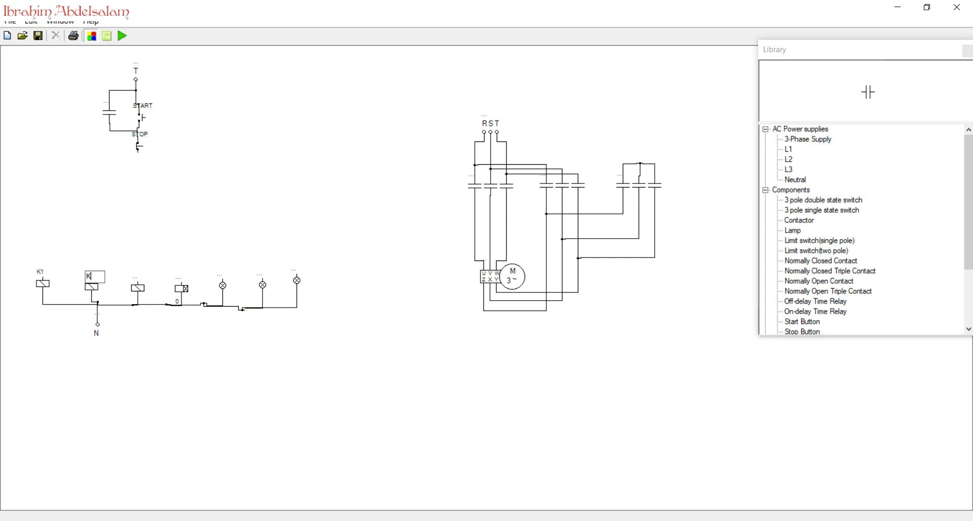
pyautogui.write('K2')
pyautogui.doubleClick(136, 278)
pyautogui.write('K3')
pyautogui.press('Return')
pyautogui.press('Return')
# - Label the three lamps L1, L2 and L3 in row order
pyautogui.doubleClick(220, 276)
pyautogui.write('L')
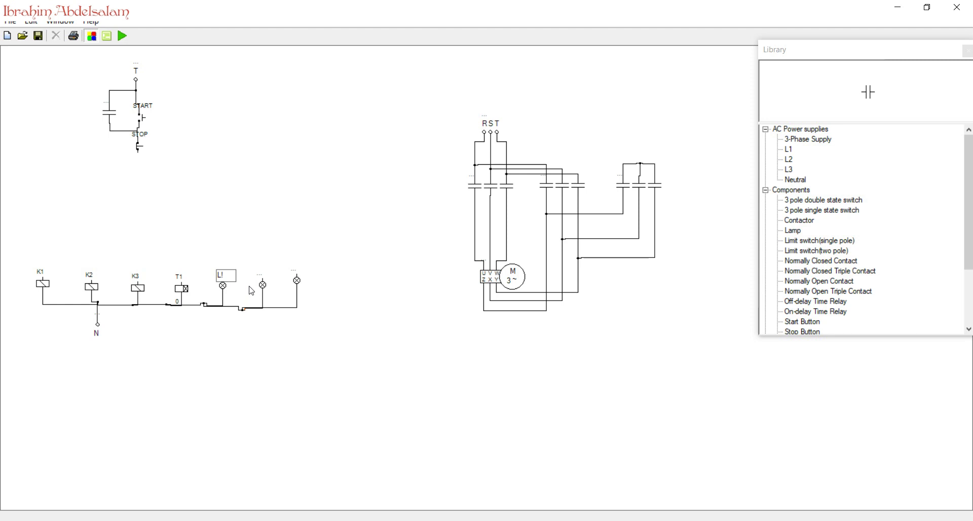
pyautogui.write('1')
pyautogui.click(298, 360)
pyautogui.doubleClick(261, 279)
pyautogui.write('L2')
pyautogui.doubleClick(293, 274)
pyautogui.write('L3')
pyautogui.click(356, 269)
# - Wire the STOP button's output to the upper terminals of contactor K1 and time relay T1
pyautogui.moveTo(138, 153); pyautogui.dragTo(81, 237)
pyautogui.moveTo(83, 155); pyautogui.dragTo(81, 186)
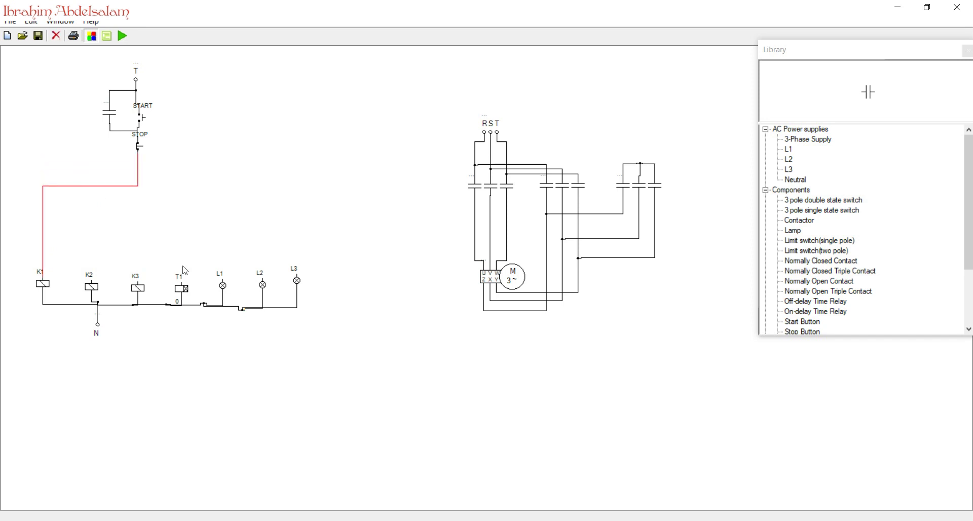
pyautogui.moveTo(182, 283); pyautogui.dragTo(139, 192)
pyautogui.moveTo(183, 285)
pyautogui.mouseDown()
pyautogui.moveTo(136, 186)
pyautogui.moveTo(141, 177)
pyautogui.moveTo(146, 191)
pyautogui.moveTo(189, 191)
pyautogui.moveTo(140, 175)
pyautogui.mouseUp()
pyautogui.moveTo(141, 267); pyautogui.dragTo(183, 260)
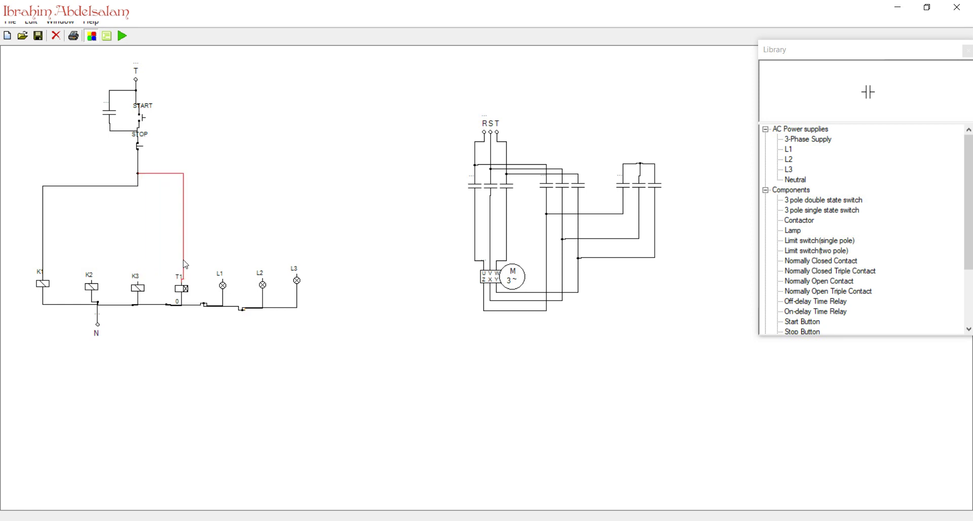
# - Reroute the wire from the STOP output to time relay T1 so it lines up with K1's feed
pyautogui.moveTo(160, 176); pyautogui.dragTo(155, 186)
pyautogui.click(143, 180)
pyautogui.click(141, 179)
pyautogui.click(153, 194)
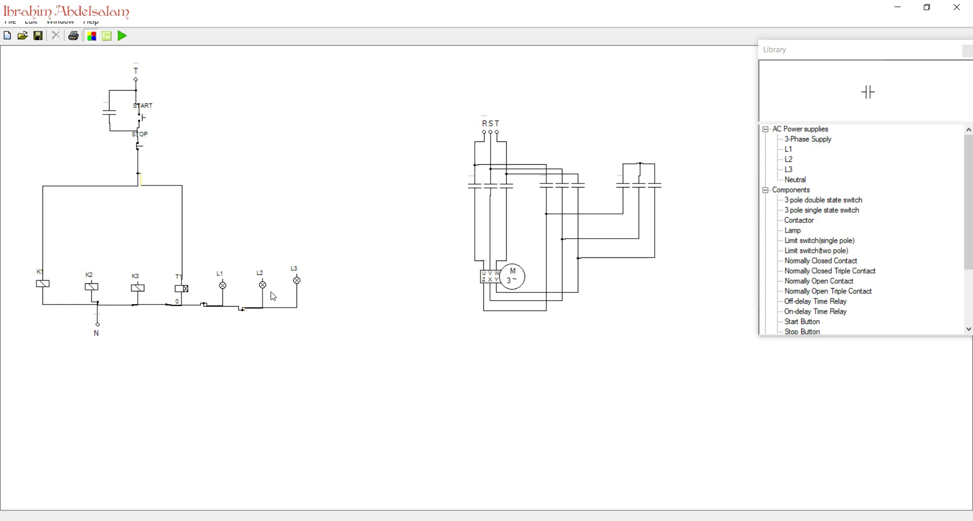
pyautogui.click(797, 222)
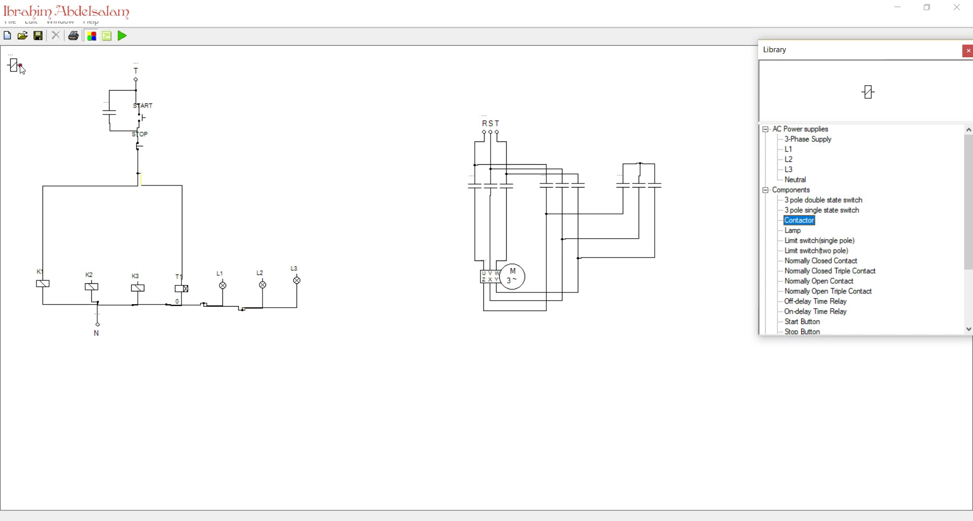
pyautogui.click(17, 68)
pyautogui.press('Delete')
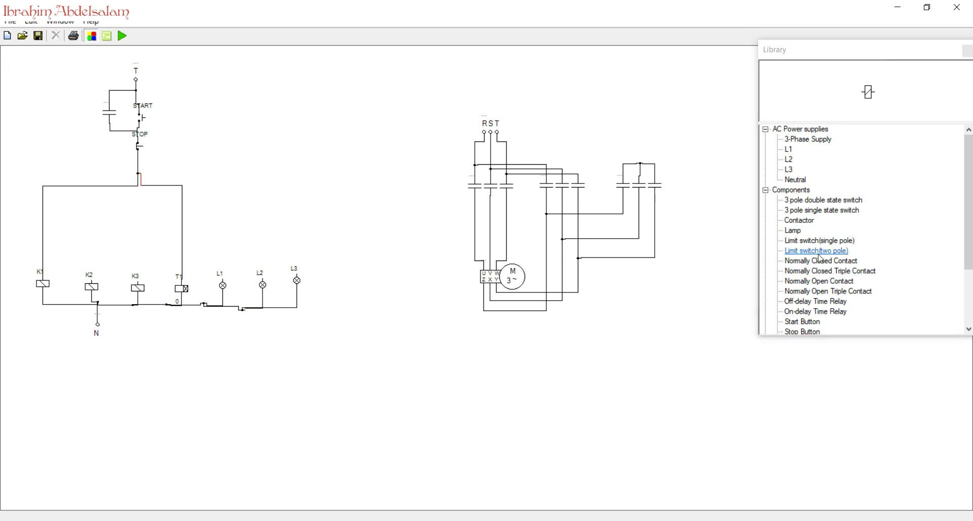
pyautogui.click(813, 223)
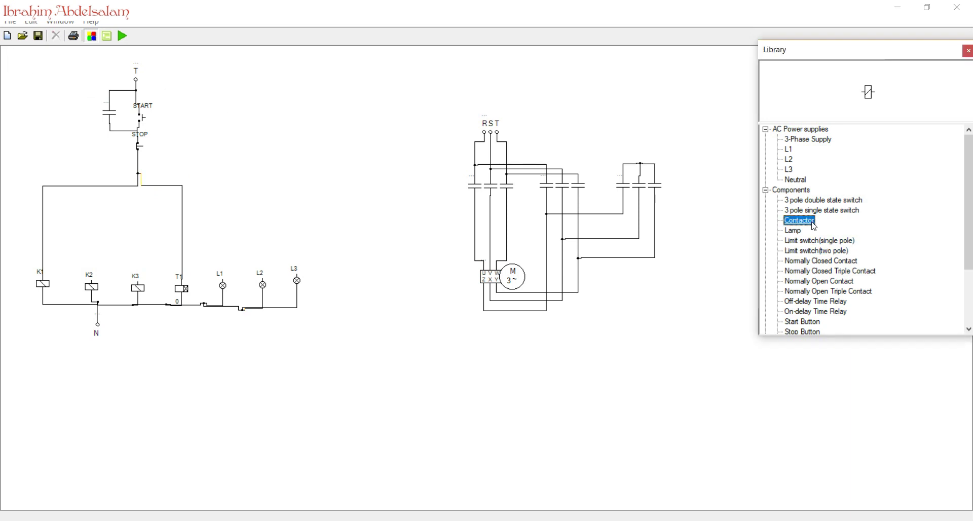
pyautogui.click(820, 292)
# - Place a normally open contact above lamp L1 and rotate it 90 degrees
pyautogui.click(820, 282)
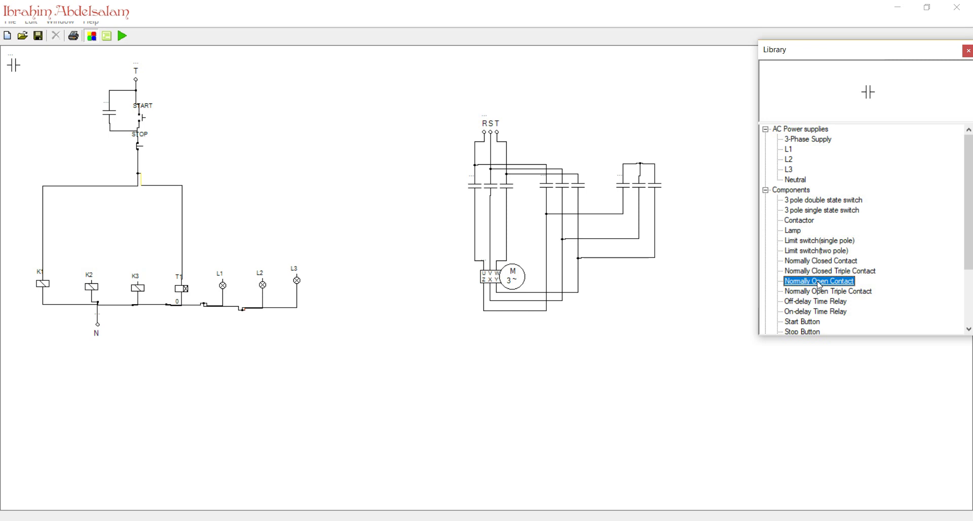
pyautogui.moveTo(13, 66); pyautogui.dragTo(227, 201)
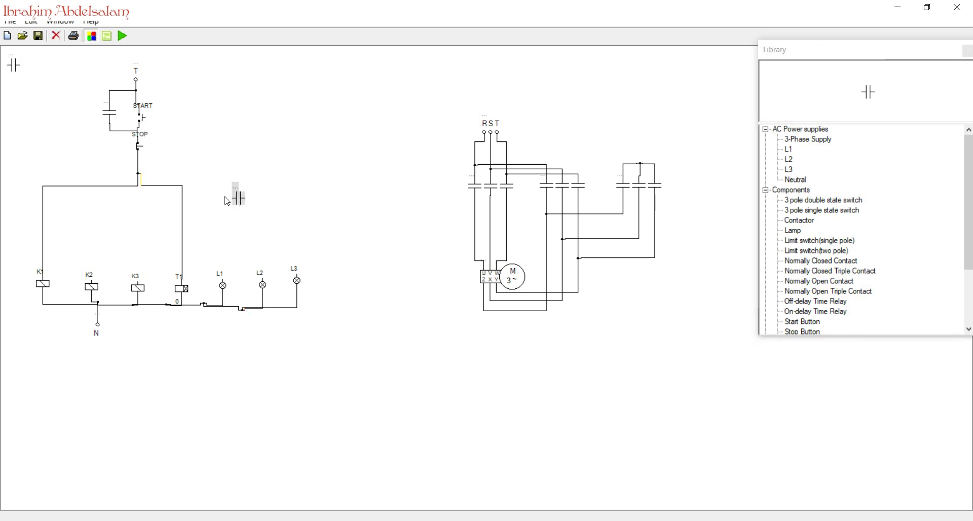
pyautogui.rightClick(240, 200)
pyautogui.moveTo(276, 206)
pyautogui.click(336, 205)
# - Wire the new contact to lamp L1 below and to T1's feed line above
pyautogui.moveTo(247, 212); pyautogui.dragTo(223, 279)
pyautogui.moveTo(249, 208); pyautogui.dragTo(230, 269)
pyautogui.moveTo(242, 217); pyautogui.dragTo(223, 221)
pyautogui.click(227, 223)
pyautogui.moveTo(226, 225); pyautogui.dragTo(231, 195)
pyautogui.click(287, 198)
# - Delete the wires feeding T1 and rewire T1's upper terminal directly to the junction below STOP
pyautogui.click(141, 183)
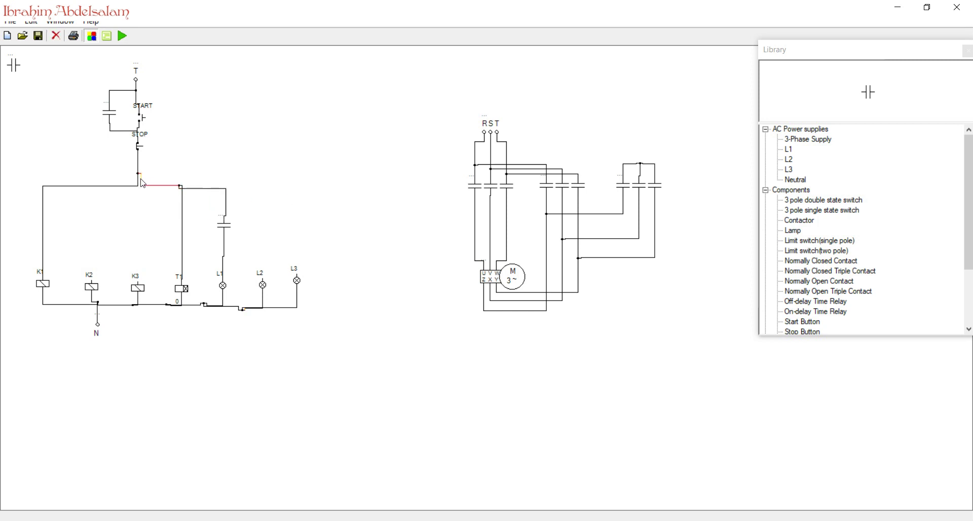
pyautogui.press('Delete')
pyautogui.click(182, 187)
pyautogui.press('Delete')
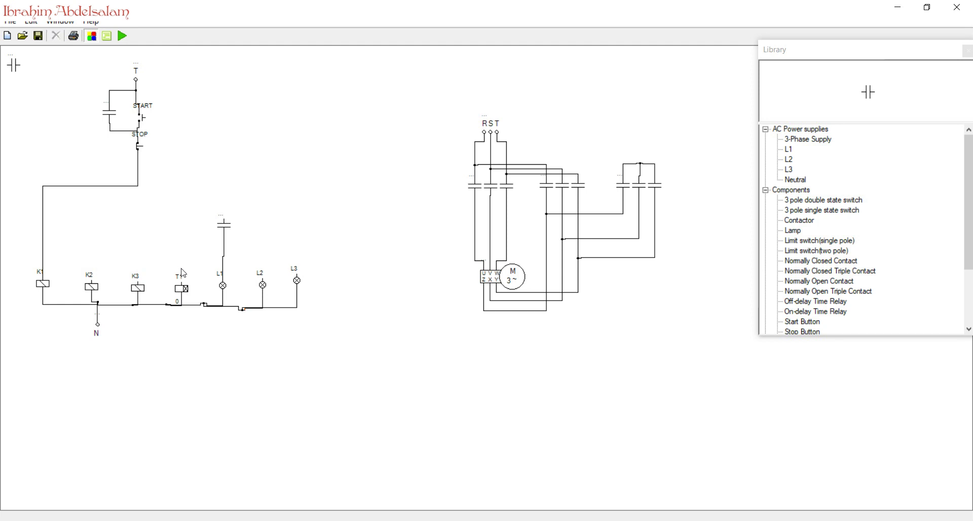
pyautogui.moveTo(182, 282); pyautogui.dragTo(134, 186)
pyautogui.moveTo(137, 263); pyautogui.dragTo(182, 257)
# - Wire the contact above L1 to T1's feed line and align it over the lamp
pyautogui.moveTo(223, 224); pyautogui.dragTo(179, 189)
pyautogui.click(250, 225)
pyautogui.moveTo(224, 243); pyautogui.dragTo(227, 268)
pyautogui.moveTo(179, 235); pyautogui.dragTo(226, 225)
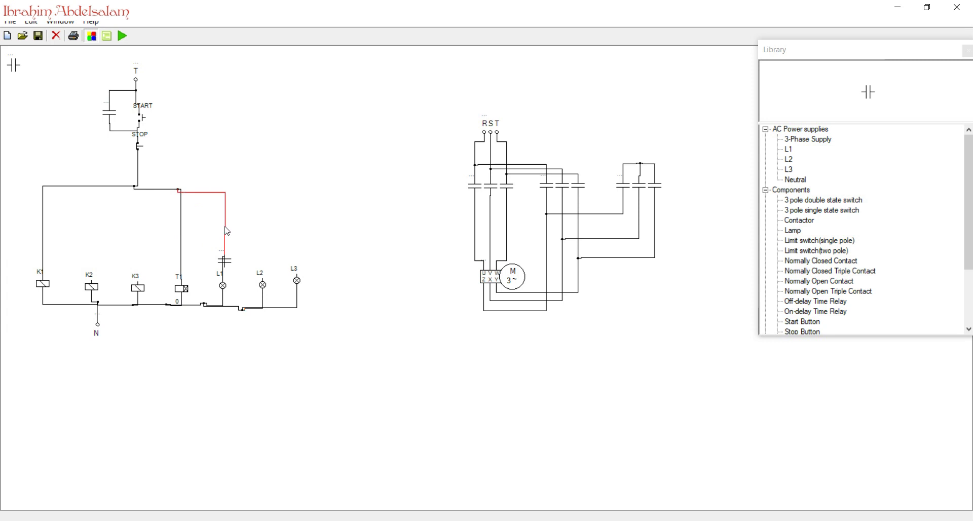
pyautogui.moveTo(225, 262); pyautogui.dragTo(224, 223)
pyautogui.click(247, 251)
# - Place a normally open contact above lamp L2, rotate it 90 degrees, and wire it to the lamp and the L1 branch feed
pyautogui.moveTo(14, 67); pyautogui.dragTo(262, 278)
pyautogui.rightClick(256, 243)
pyautogui.click(356, 249)
pyautogui.moveTo(262, 243)
pyautogui.mouseDown()
pyautogui.moveTo(241, 193)
pyautogui.moveTo(233, 213)
pyautogui.moveTo(221, 193)
pyautogui.mouseUp()
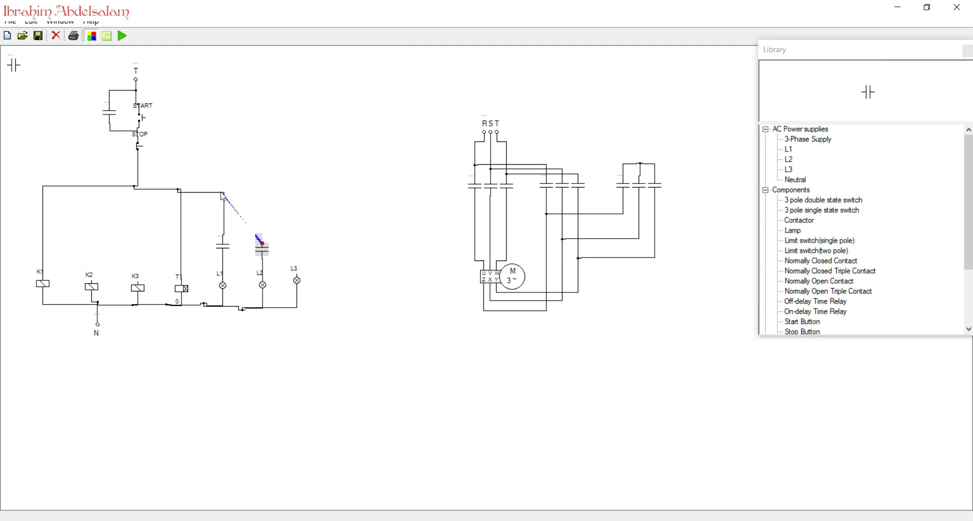
pyautogui.click(222, 237)
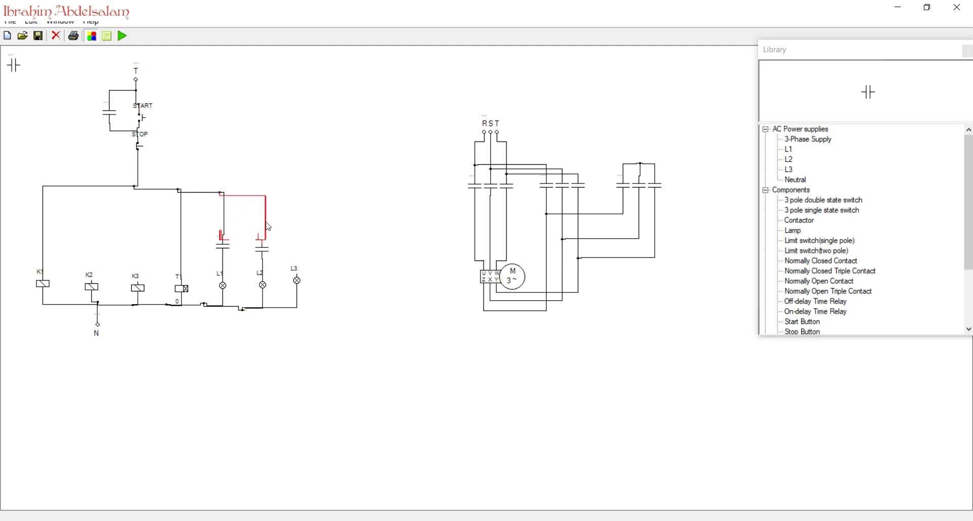
pyautogui.moveTo(267, 227); pyautogui.dragTo(263, 226)
pyautogui.click(309, 271)
pyautogui.moveTo(298, 277); pyautogui.dragTo(260, 196)
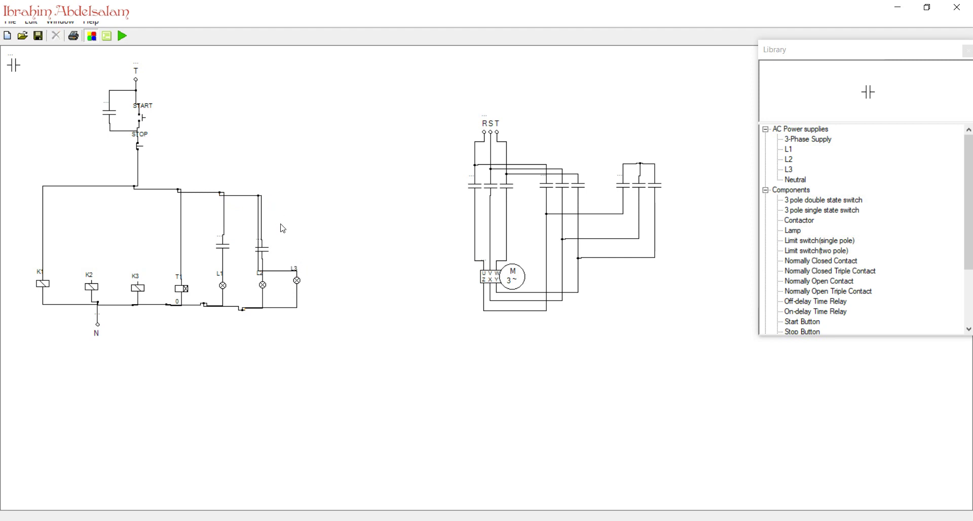
pyautogui.click(270, 270)
pyautogui.press('Delete')
pyautogui.click(262, 238)
# - Place a normally open contact above lamp L3, rotate it 90 degrees, and wire it to the lamp and the L2 branch feed
pyautogui.moveTo(15, 66); pyautogui.dragTo(297, 275)
pyautogui.rightClick(324, 250)
pyautogui.moveTo(377, 262)
pyautogui.click(424, 256)
pyautogui.moveTo(299, 235); pyautogui.dragTo(259, 195)
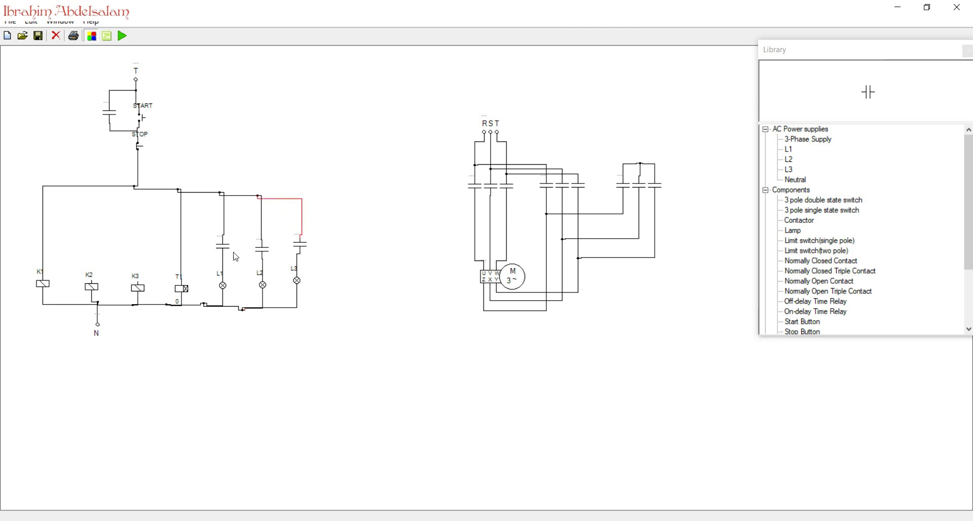
# - Assign the contacts above lamps L1, L2 and L3 to relays K1, K2 and K3 respectively
pyautogui.click(223, 240)
pyautogui.click(245, 237)
pyautogui.click(234, 248)
pyautogui.click(255, 244)
pyautogui.click(262, 243)
pyautogui.click(284, 241)
pyautogui.click(269, 254)
pyautogui.click(369, 251)
pyautogui.click(299, 241)
pyautogui.click(323, 235)
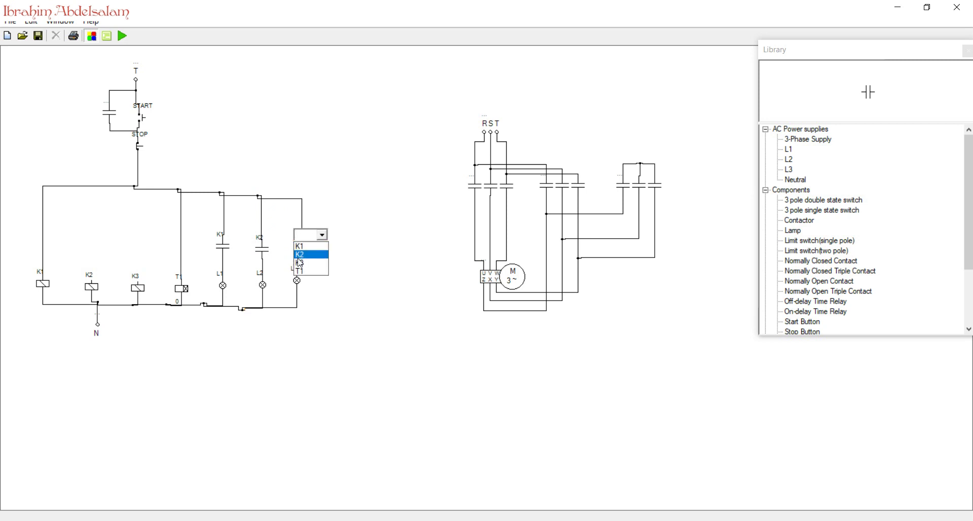
pyautogui.click(304, 263)
pyautogui.click(373, 231)
# - Assign the three triple contacts in the power circuit to K1, K2 and K3 in row order
pyautogui.click(473, 180)
pyautogui.click(498, 176)
pyautogui.click(477, 188)
pyautogui.click(546, 182)
pyautogui.click(569, 176)
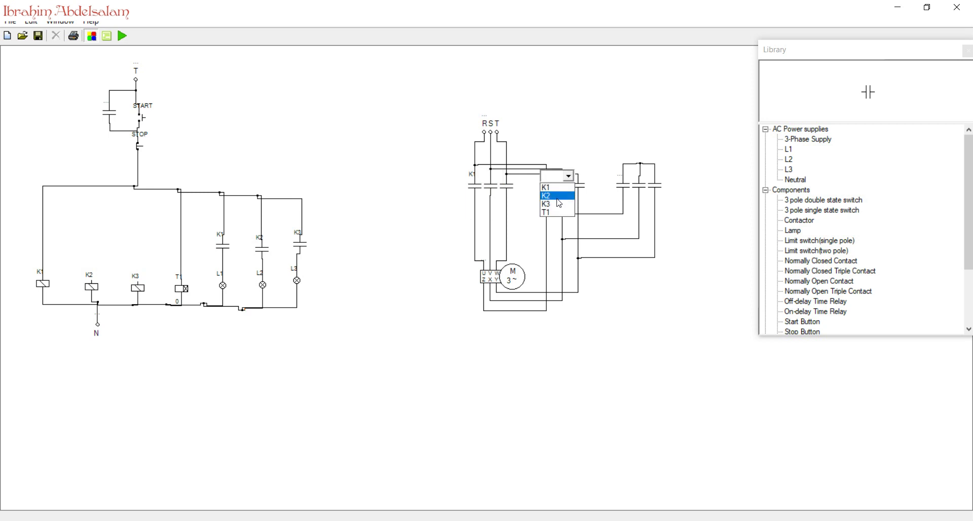
pyautogui.click(557, 196)
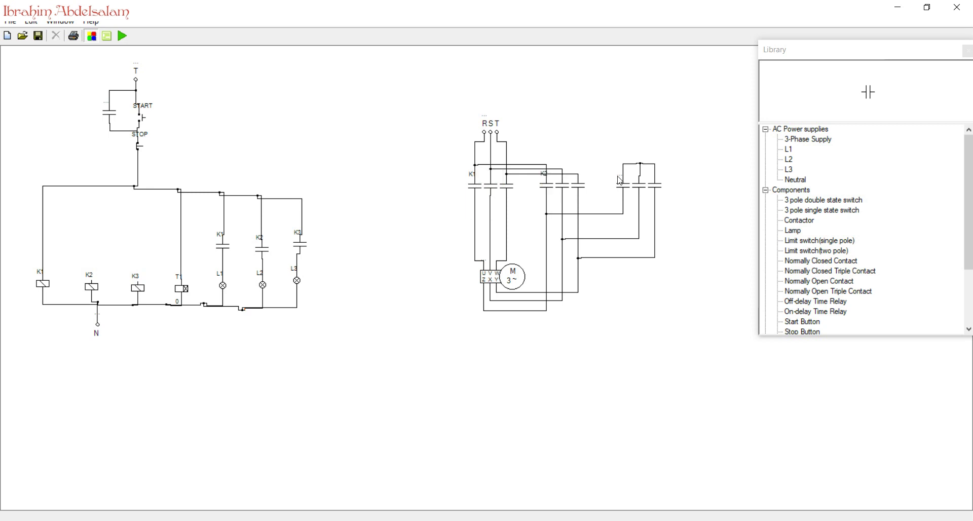
pyautogui.click(620, 181)
pyautogui.click(646, 176)
pyautogui.click(628, 204)
# - Place a normally closed contact above contactor coil K3 and rotate it 90 degrees
pyautogui.click(817, 271)
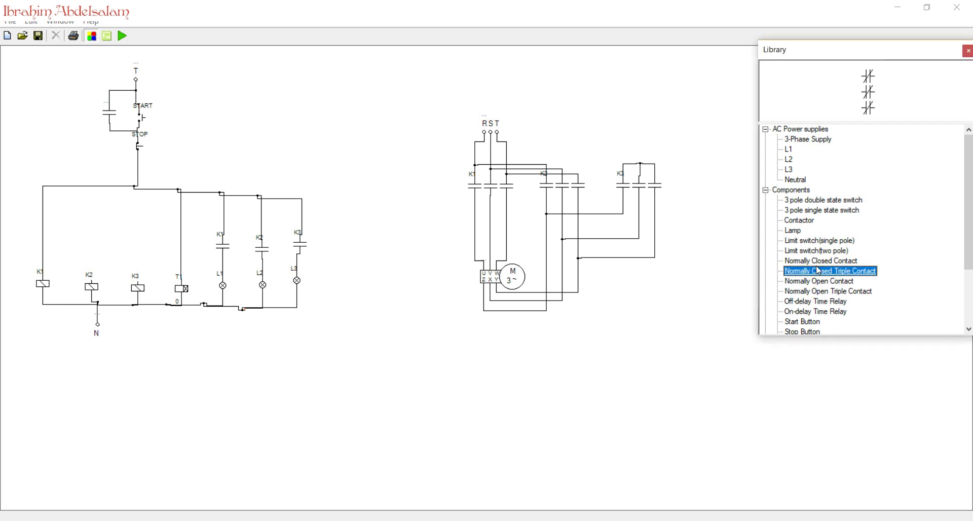
pyautogui.click(818, 282)
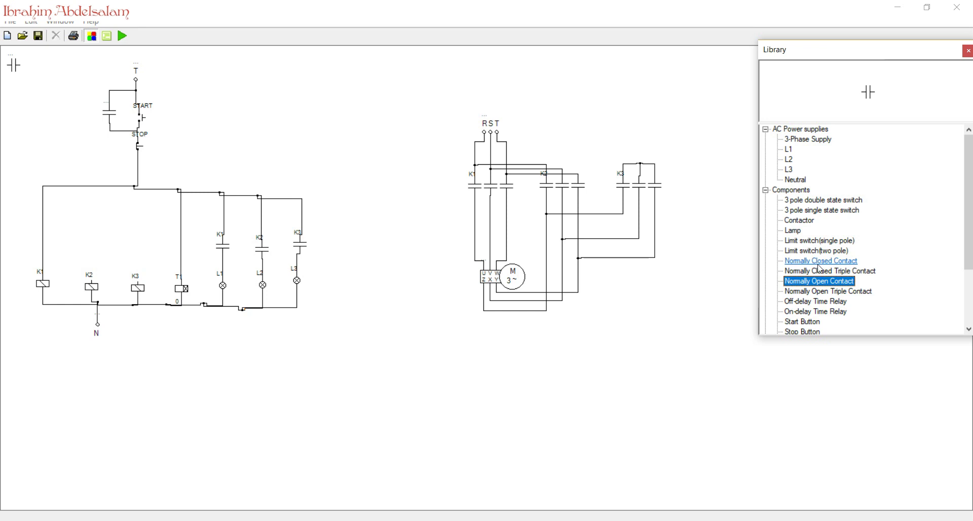
pyautogui.click(820, 264)
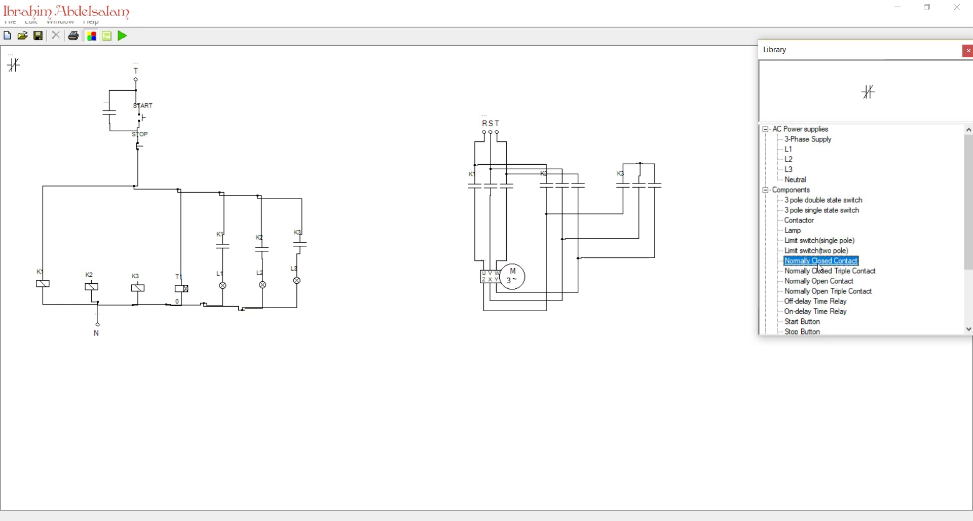
pyautogui.moveTo(15, 66); pyautogui.dragTo(144, 248)
pyautogui.rightClick(144, 248)
pyautogui.moveTo(209, 264)
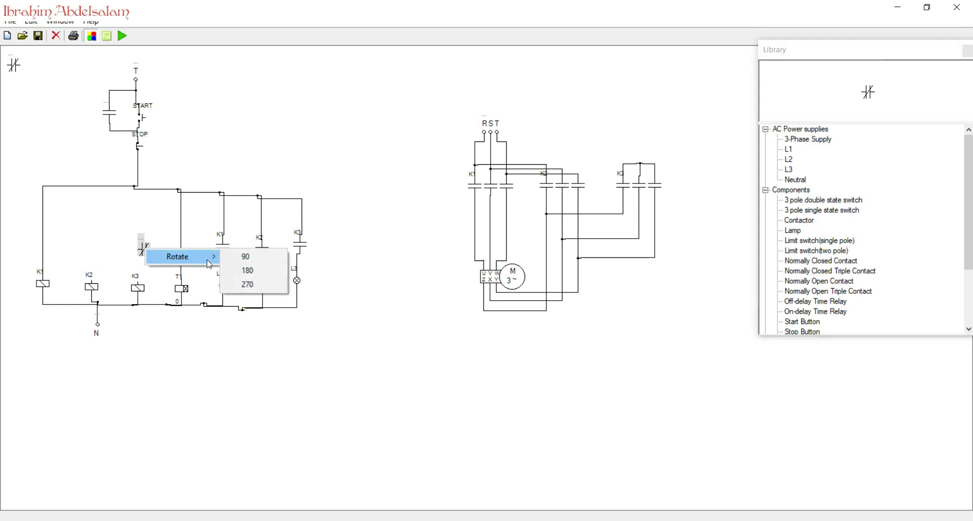
pyautogui.click(246, 256)
# - Place a rotated normally closed contact above coil K2, and wire the K2 and K3 coils to their contacts
pyautogui.moveTo(14, 66); pyautogui.dragTo(93, 244)
pyautogui.rightClick(95, 248)
pyautogui.moveTo(138, 257)
pyautogui.click(197, 257)
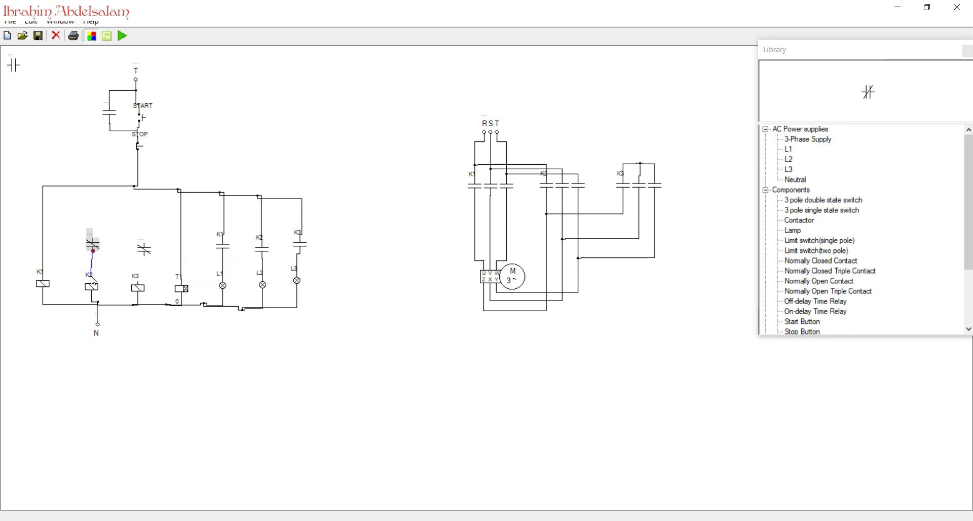
pyautogui.moveTo(93, 251); pyautogui.dragTo(92, 286)
pyautogui.moveTo(144, 256)
pyautogui.mouseDown()
pyautogui.moveTo(137, 282)
pyautogui.moveTo(142, 255)
pyautogui.mouseUp()
# - Place a normally open contact above K2's normally closed contact, rotate it 90 degrees, and wire it to K1's feed line
pyautogui.moveTo(15, 66); pyautogui.dragTo(93, 217)
pyautogui.rightClick(95, 202)
pyautogui.moveTo(114, 207)
pyautogui.click(200, 209)
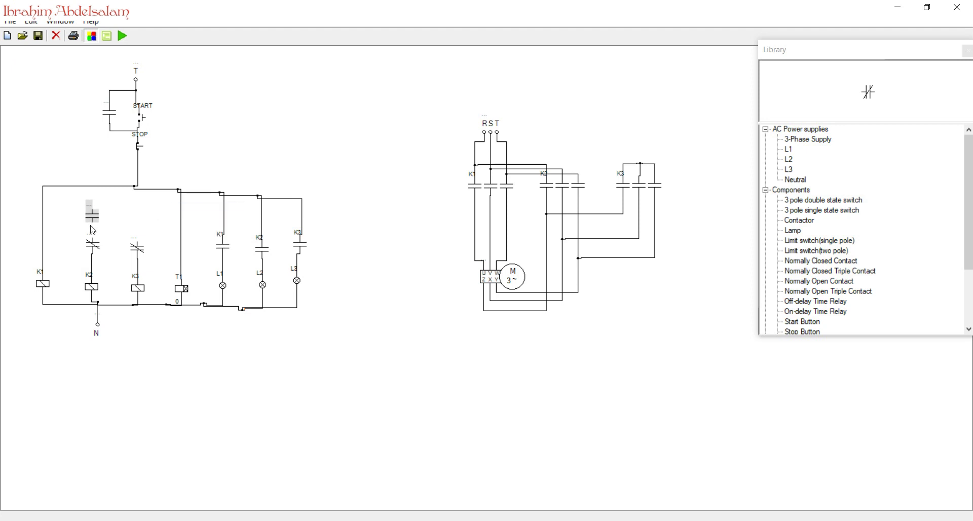
pyautogui.moveTo(93, 209); pyautogui.dragTo(94, 187)
# - Place a second normally closed contact above K3's existing one, rotate it 90 degrees, and wire it to the feed line
pyautogui.click(819, 282)
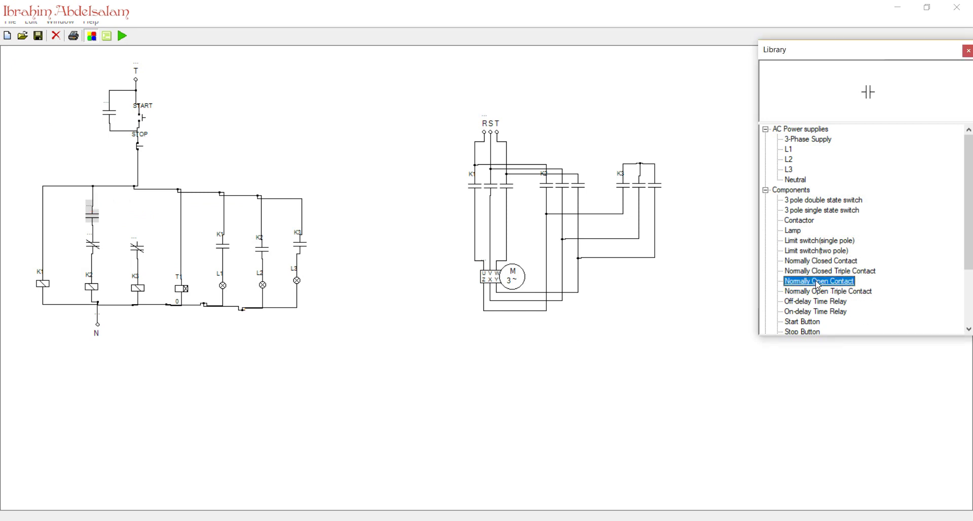
pyautogui.click(816, 303)
pyautogui.click(813, 292)
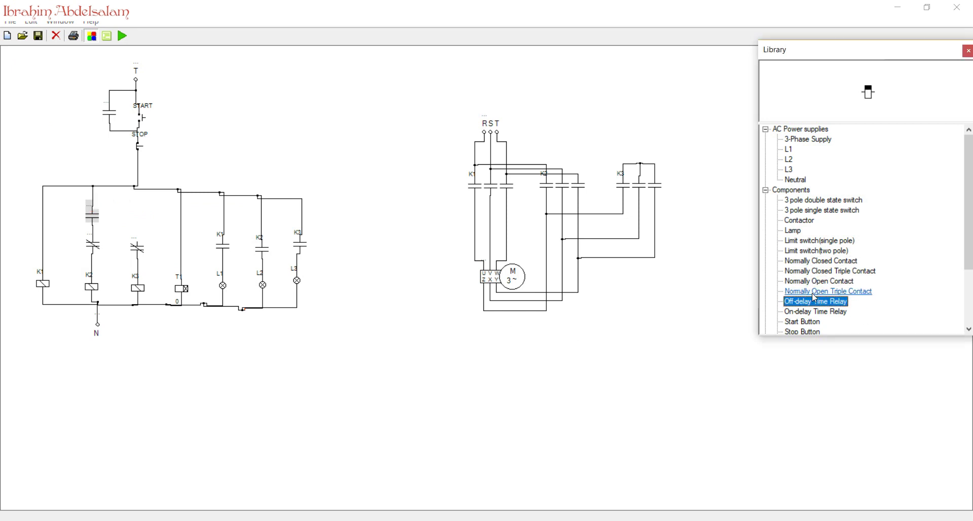
pyautogui.click(810, 286)
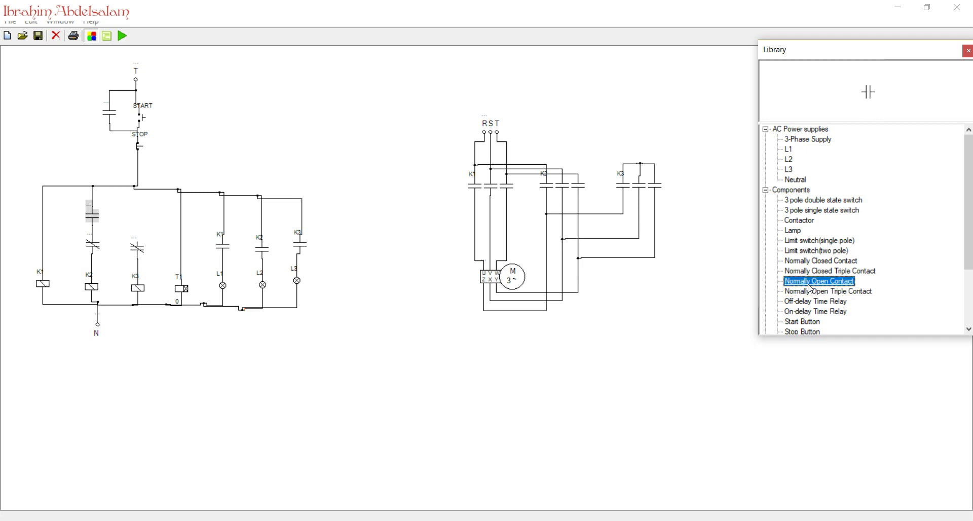
pyautogui.doubleClick(821, 261)
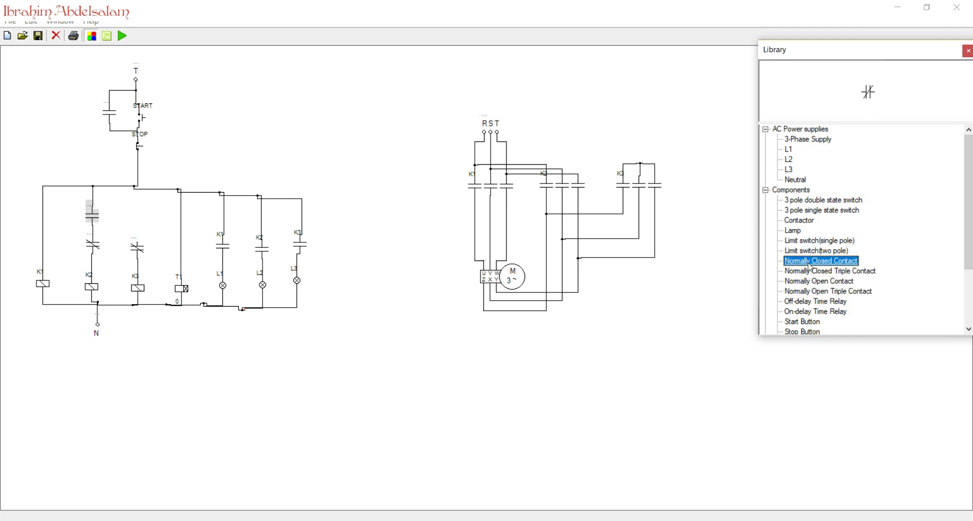
pyautogui.moveTo(14, 66); pyautogui.dragTo(138, 214)
pyautogui.rightClick(158, 227)
pyautogui.moveTo(158, 226)
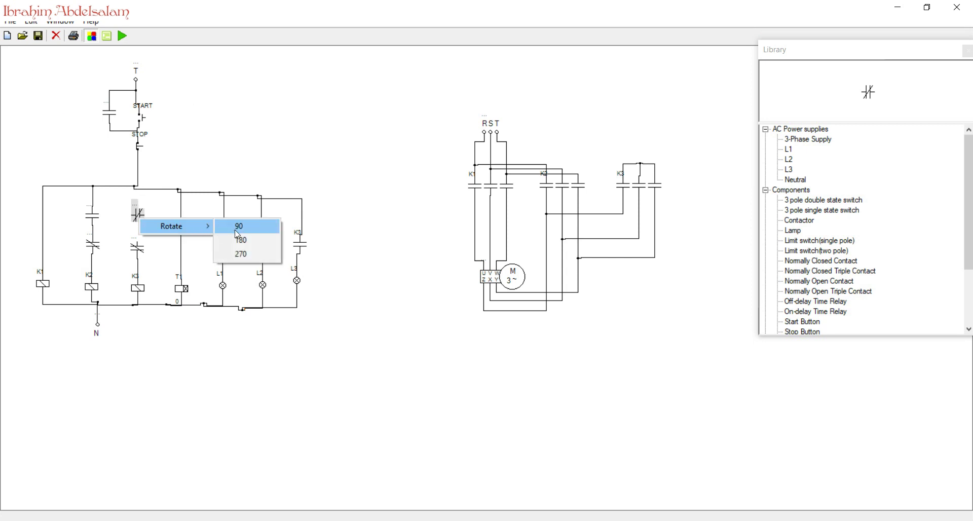
pyautogui.click(238, 226)
pyautogui.moveTo(138, 222); pyautogui.dragTo(139, 189)
pyautogui.click(164, 253)
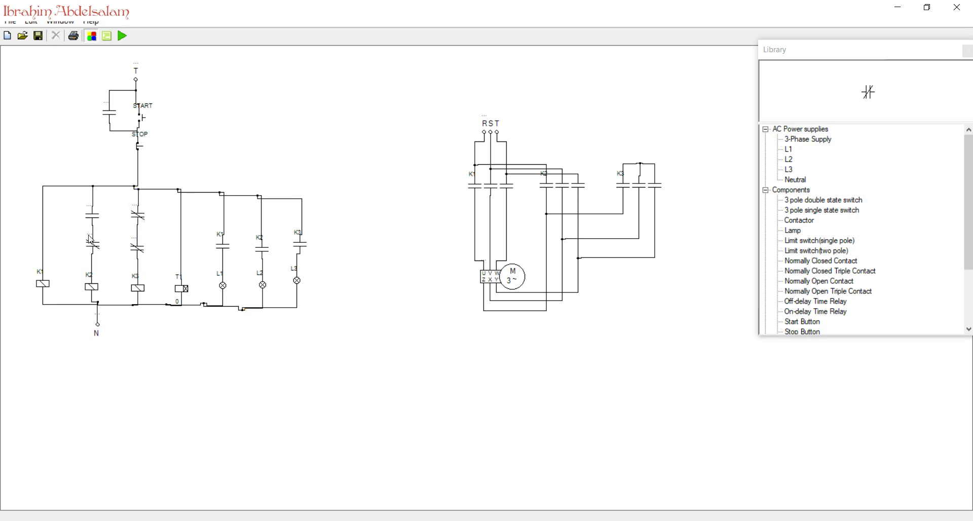
# - Assign the lower normally closed contact in the K2 branch to K3 and the one in the K3 branch to K2
pyautogui.click(99, 249)
pyautogui.doubleClick(92, 238)
pyautogui.click(116, 235)
pyautogui.click(99, 263)
pyautogui.click(152, 249)
pyautogui.doubleClick(133, 243)
pyautogui.click(160, 239)
pyautogui.click(143, 256)
# - Assign the upper contacts in the K2 and K3 branches to time relay T1
pyautogui.click(148, 220)
pyautogui.click(138, 204)
pyautogui.doubleClick(136, 212)
pyautogui.click(160, 206)
pyautogui.click(147, 242)
pyautogui.doubleClick(94, 211)
pyautogui.click(114, 206)
pyautogui.click(96, 242)
# - Set time relay T1's delay to 20 and try to run the simulation
pyautogui.click(173, 304)
pyautogui.doubleClick(177, 302)
pyautogui.write('20')
pyautogui.click(351, 125)
pyautogui.click(122, 36)
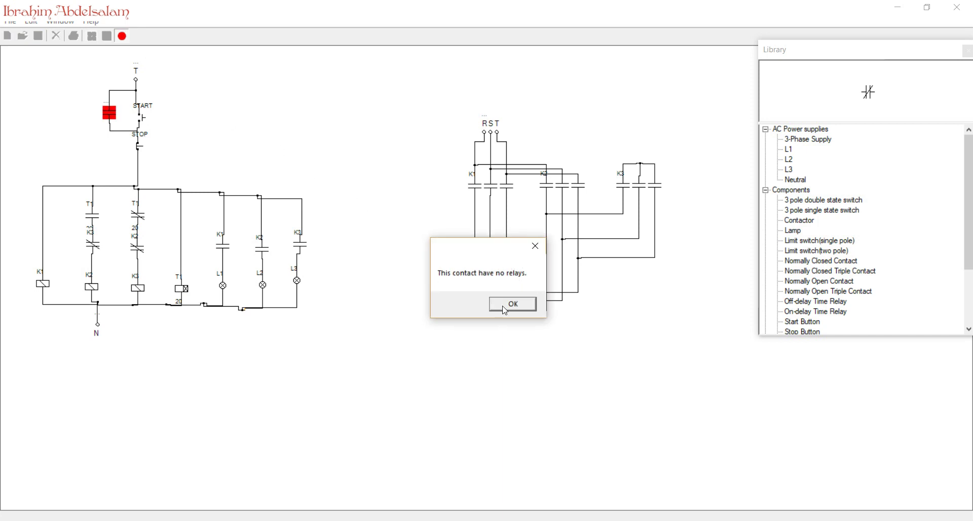
pyautogui.click(513, 305)
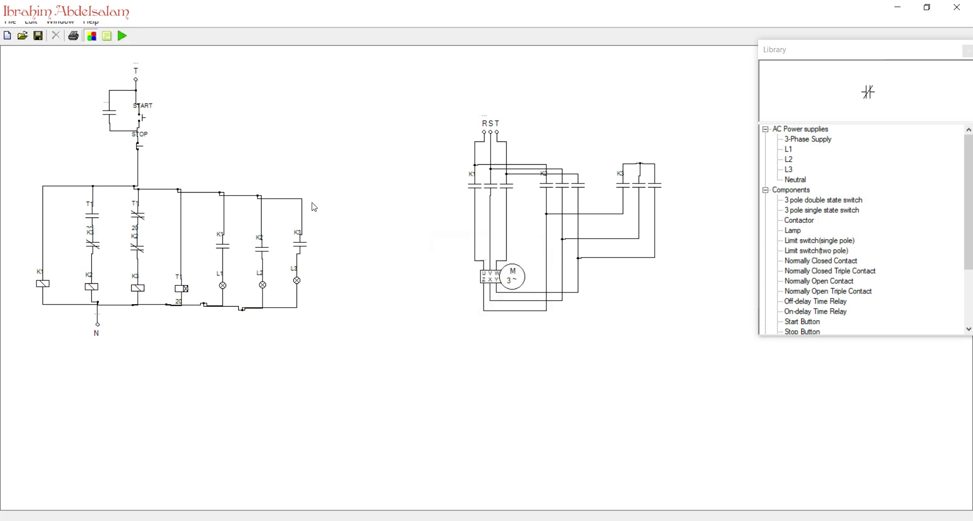
# - Assign the self-holding contact parallel to the START button to K1
pyautogui.click(111, 106)
pyautogui.doubleClick(108, 109)
pyautogui.click(189, 123)
# - Run the simulation, test the starter with START, STOP and START again, and end the simulation
pyautogui.click(122, 36)
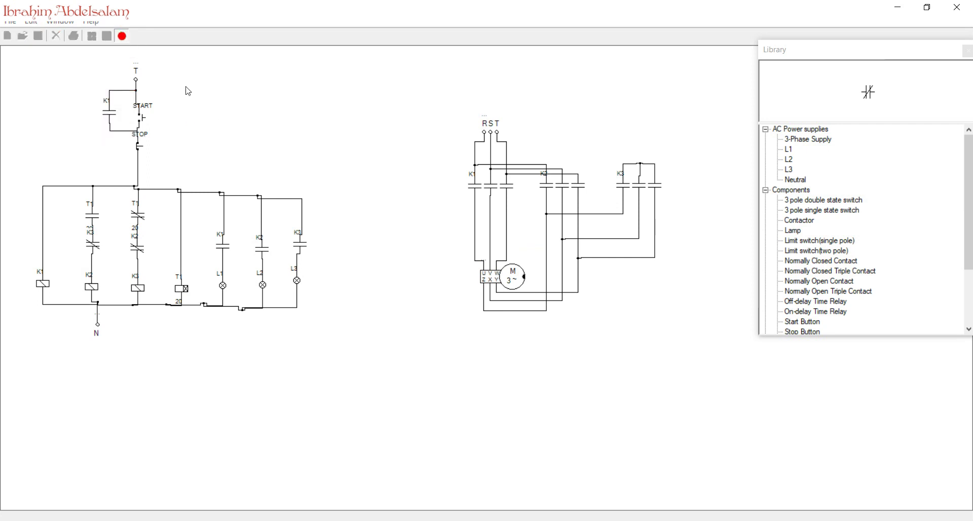
pyautogui.click(144, 121)
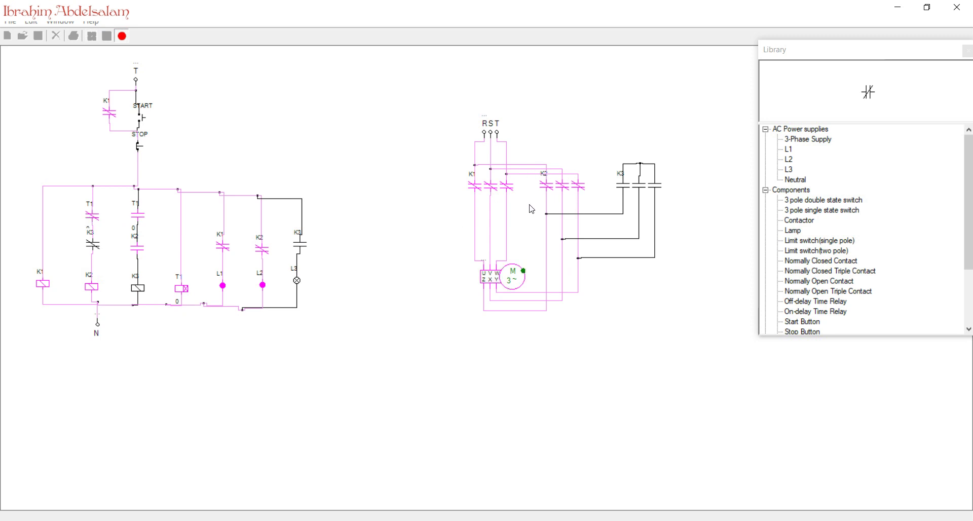
pyautogui.click(140, 147)
pyautogui.click(144, 123)
pyautogui.click(123, 36)
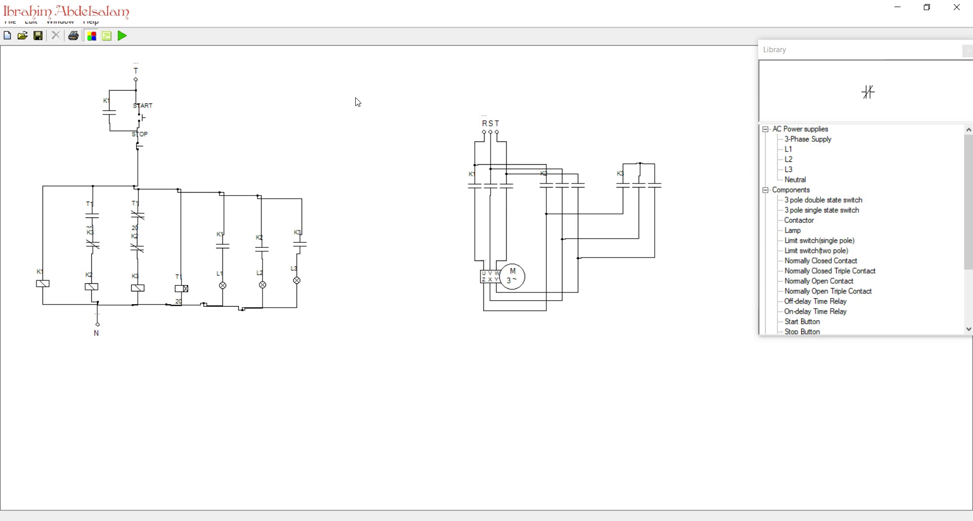